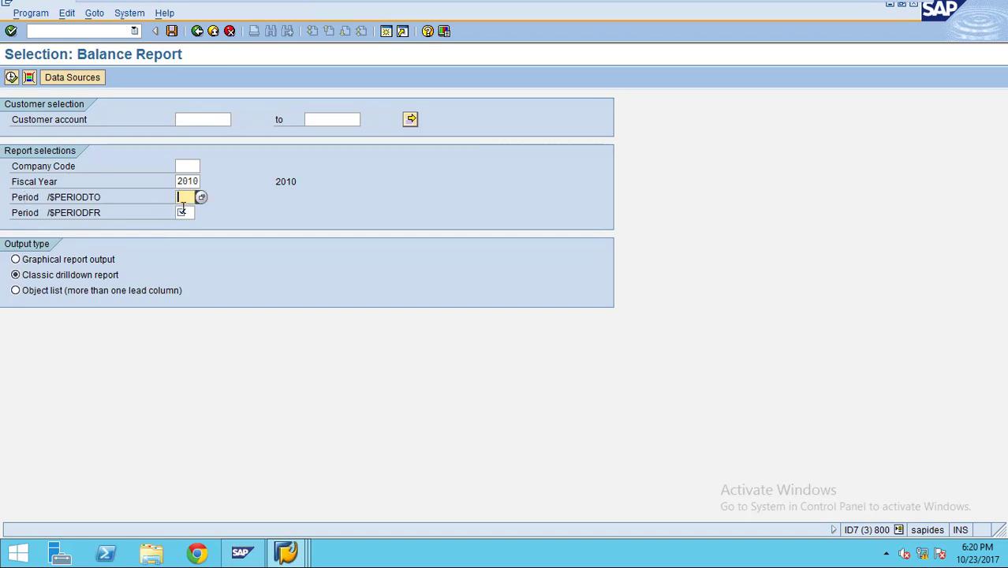
# Enter company code 3000 and choose end period 12 and start period 1 from the input history
pyautogui.click(93, 213)
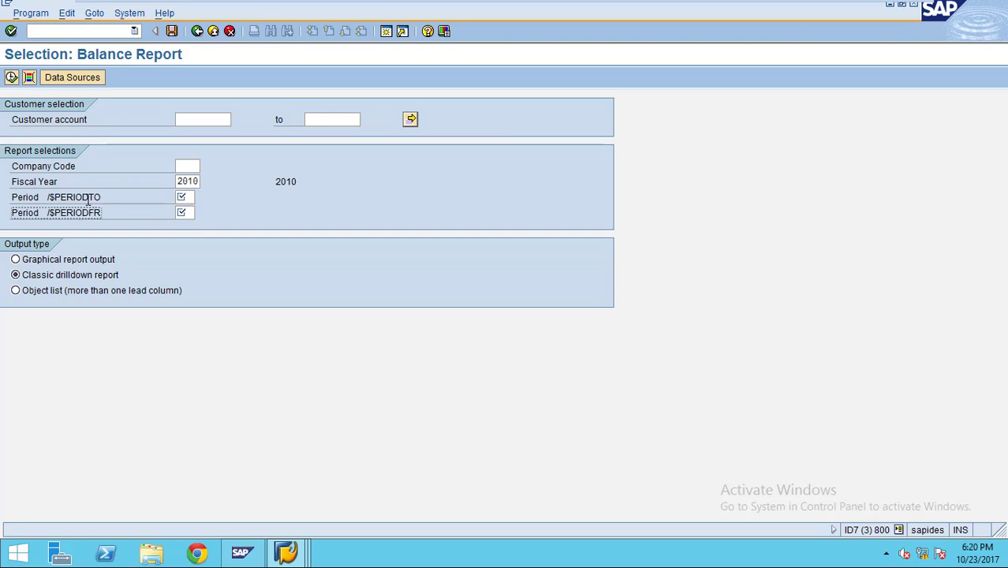
pyautogui.click(89, 198)
pyautogui.click(180, 166)
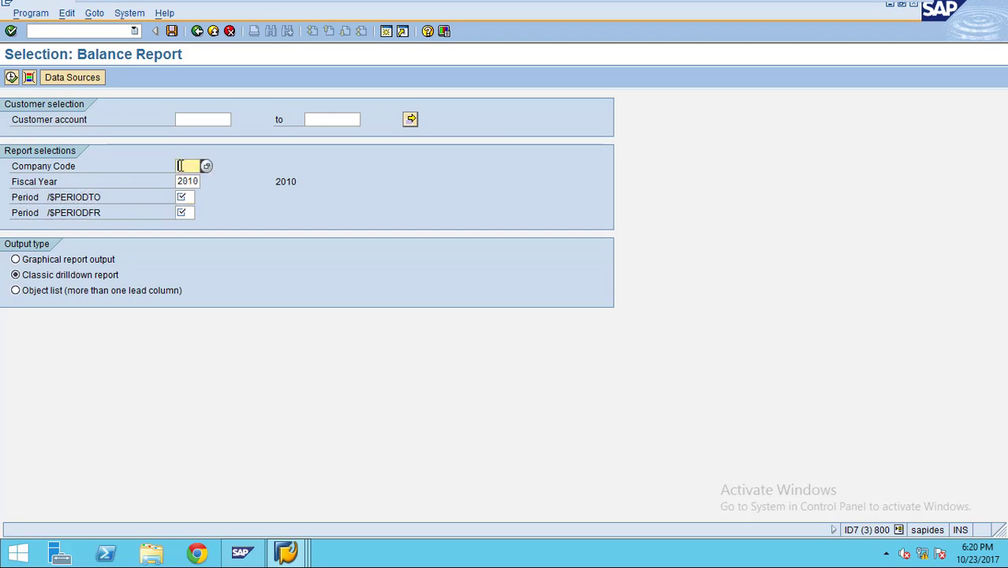
pyautogui.click(185, 197)
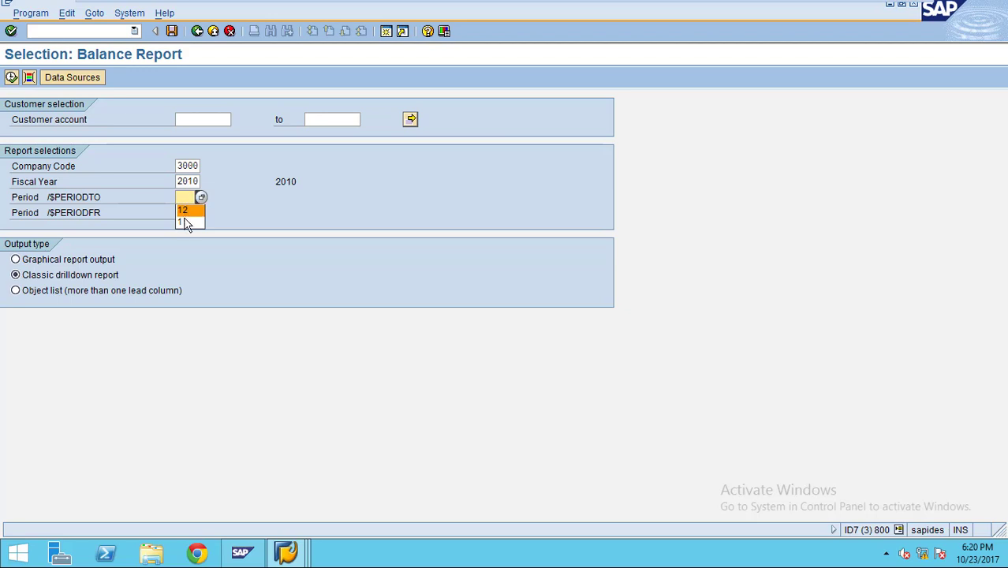
pyautogui.click(183, 211)
pyautogui.click(184, 213)
pyautogui.click(184, 232)
# In a new session, open form ZFIARBL001 Balance Report through the change-form transaction
pyautogui.click(386, 31)
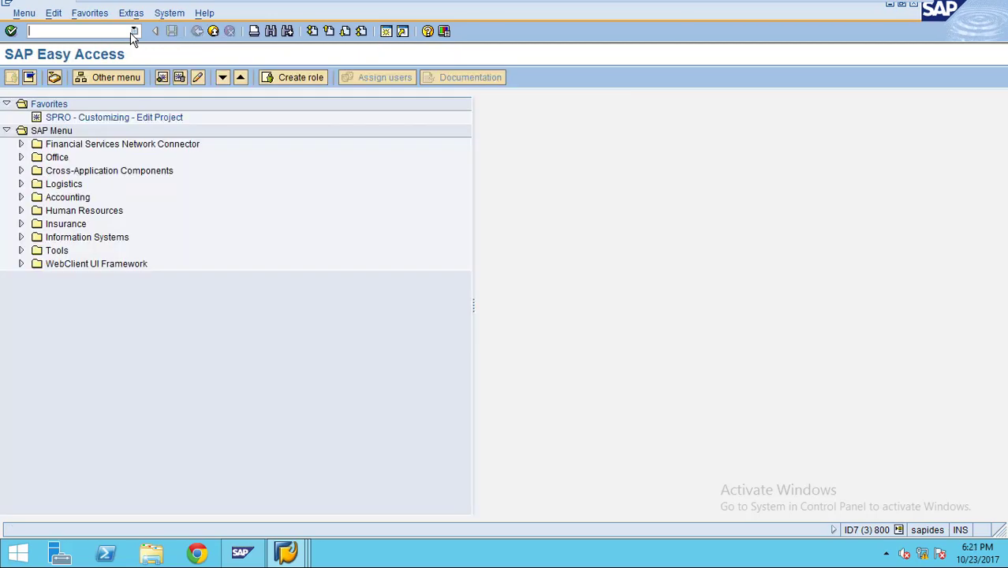
pyautogui.click(134, 30)
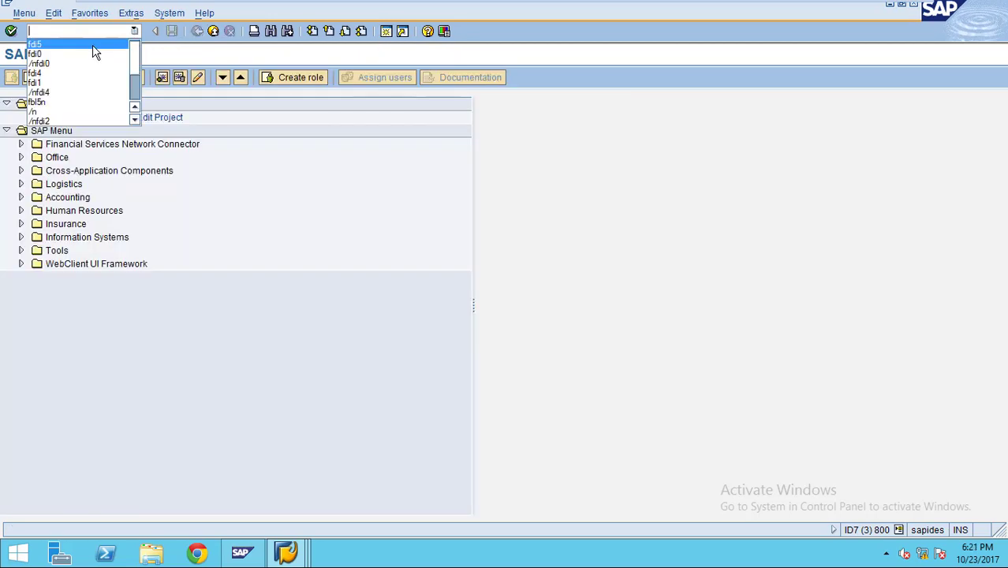
pyautogui.click(47, 41)
pyautogui.press('Return')
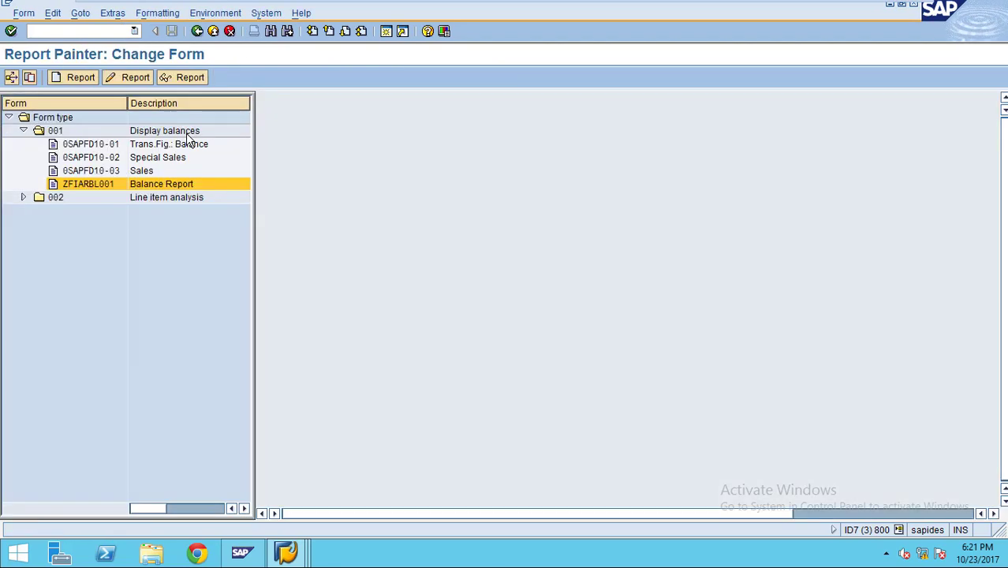
pyautogui.click(78, 174)
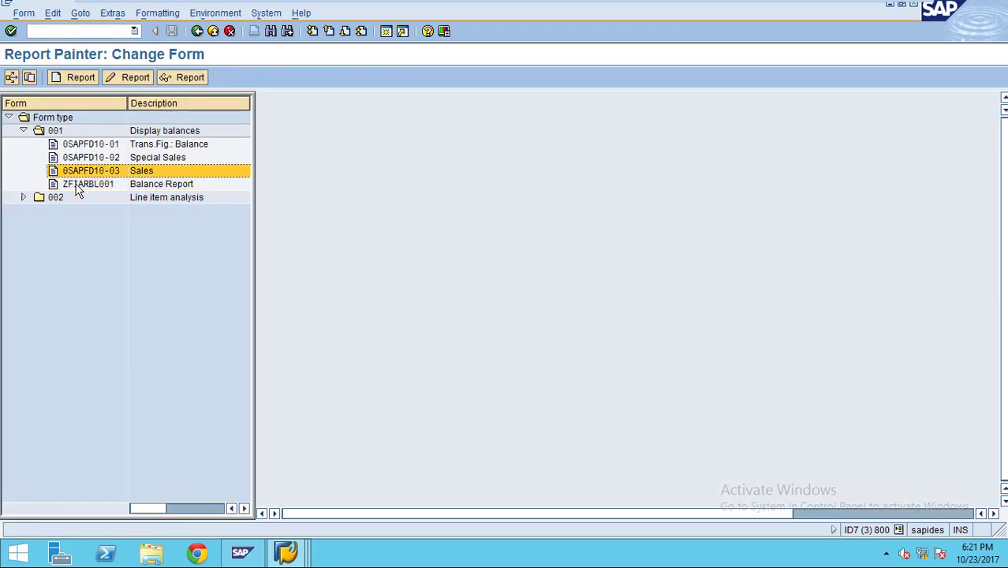
pyautogui.doubleClick(76, 186)
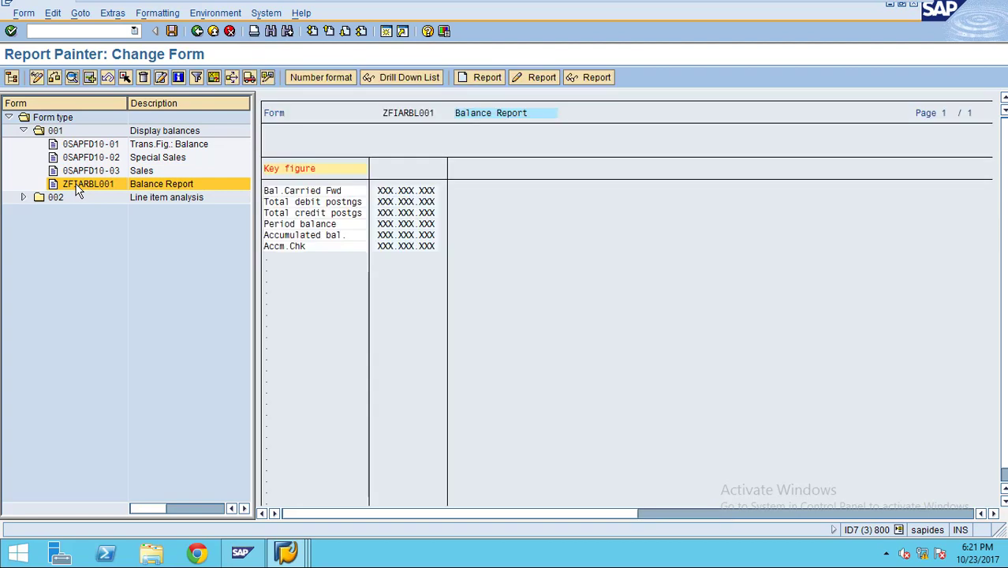
# Bring up the form's general data selection from the Edit menu
pyautogui.click(80, 13)
pyautogui.moveTo(50, 22)
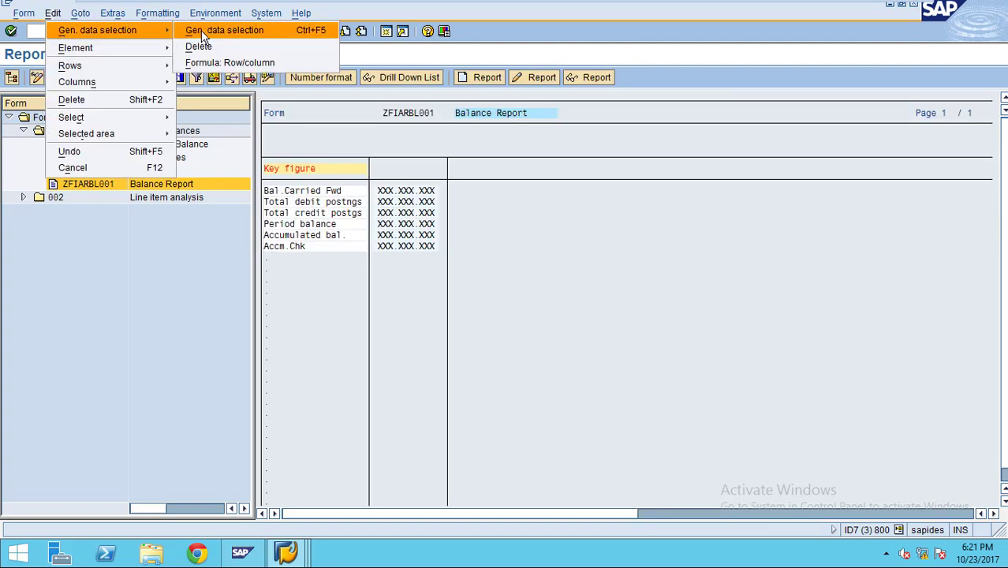
pyautogui.click(203, 31)
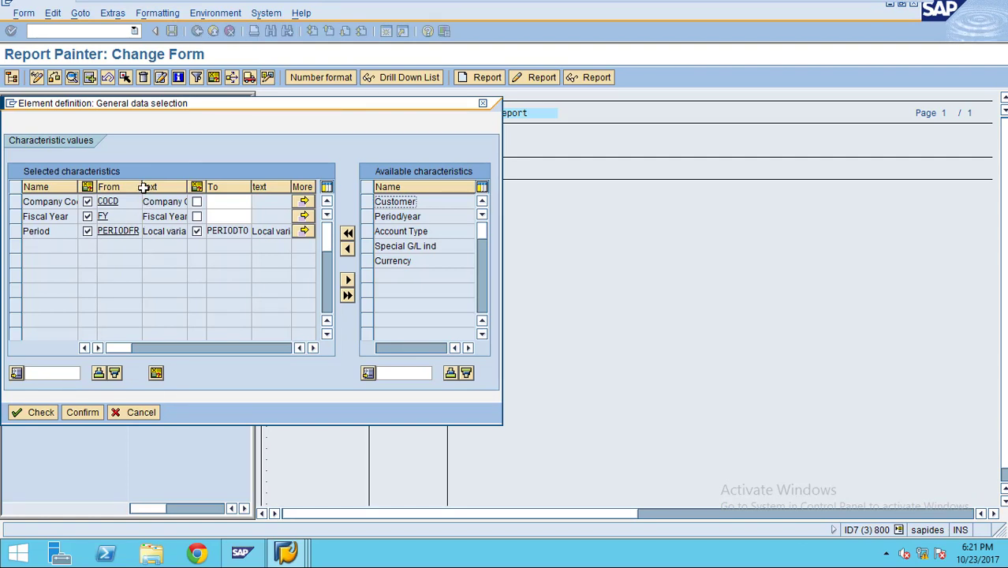
# Review the Period values and assign local variable PeriodFrm to the From value
pyautogui.moveTo(140, 186); pyautogui.dragTo(145, 187)
pyautogui.click(137, 232)
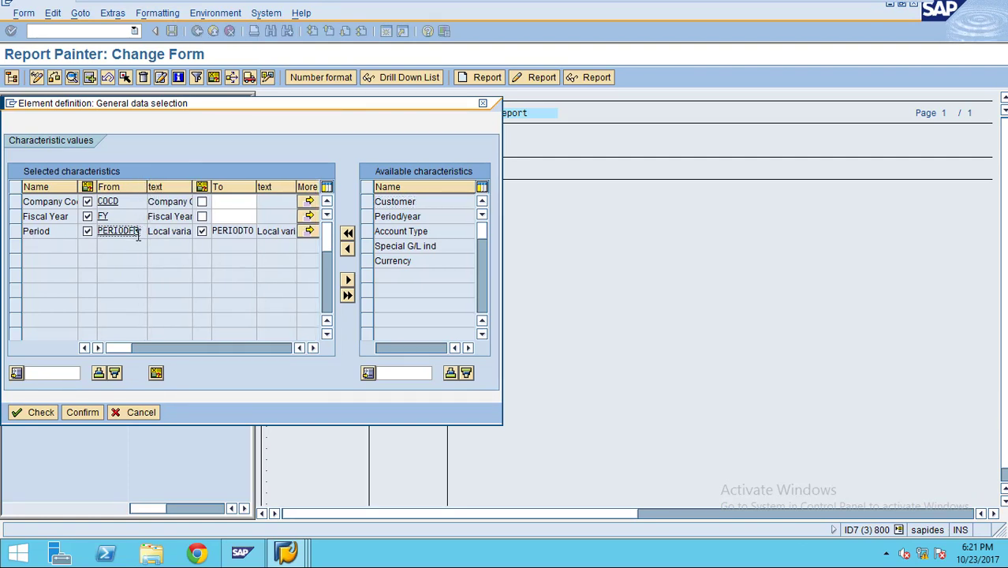
pyautogui.doubleClick(156, 230)
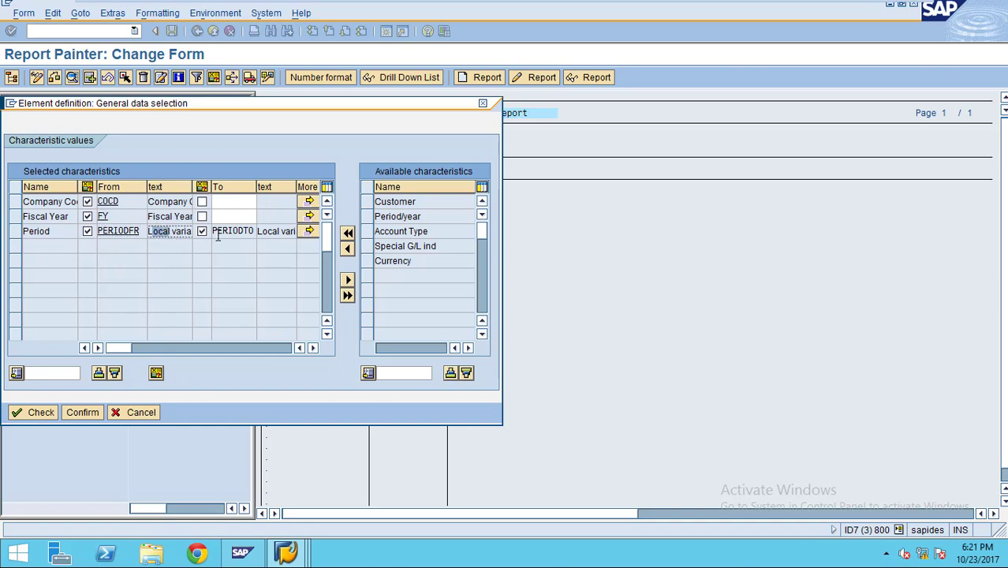
pyautogui.doubleClick(218, 231)
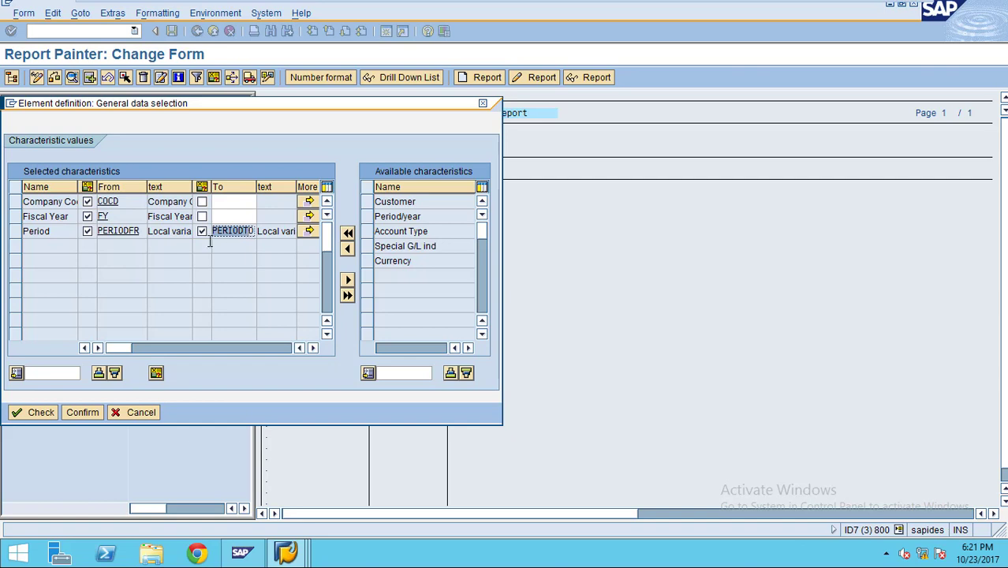
pyautogui.click(87, 231)
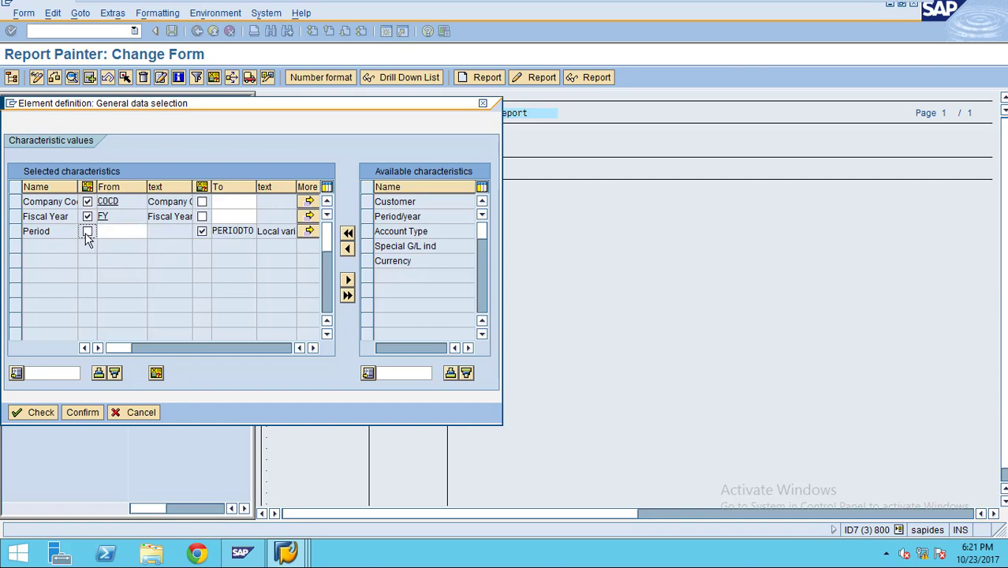
pyautogui.click(88, 232)
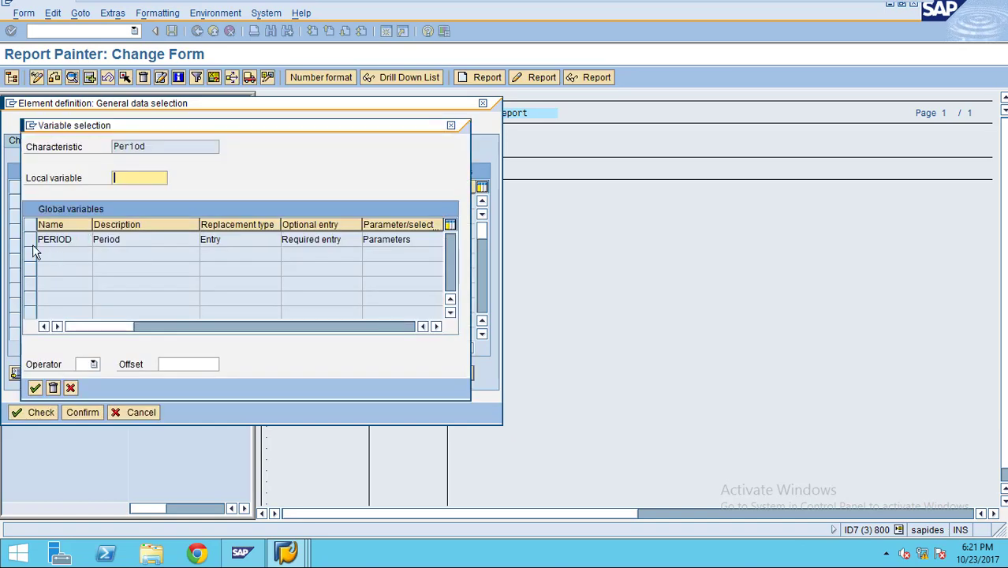
pyautogui.click(142, 177)
pyautogui.write('PeriodFrm')
pyautogui.click(35, 387)
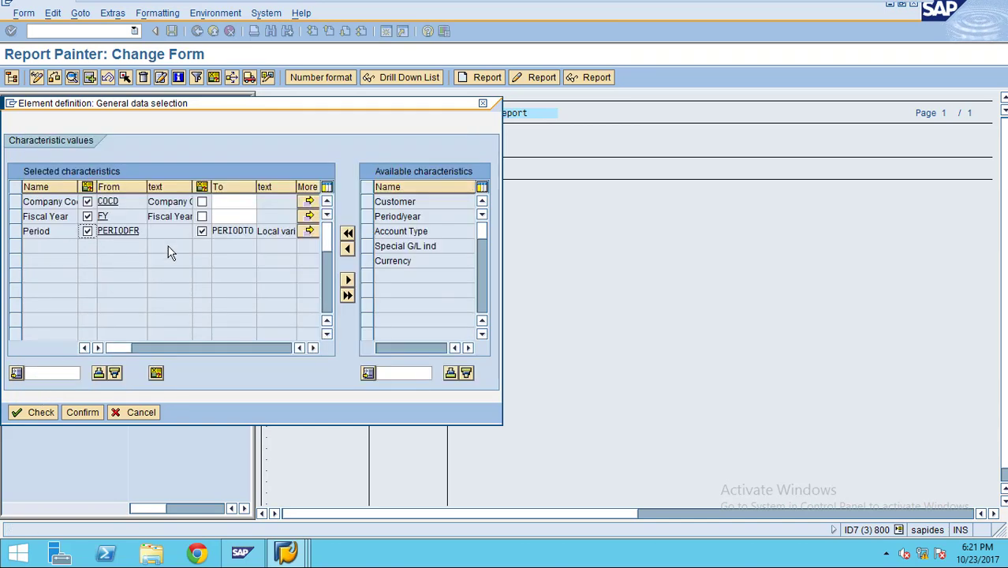
# Assign local variable PeriodTo to the To value and check the data selection
pyautogui.click(202, 231)
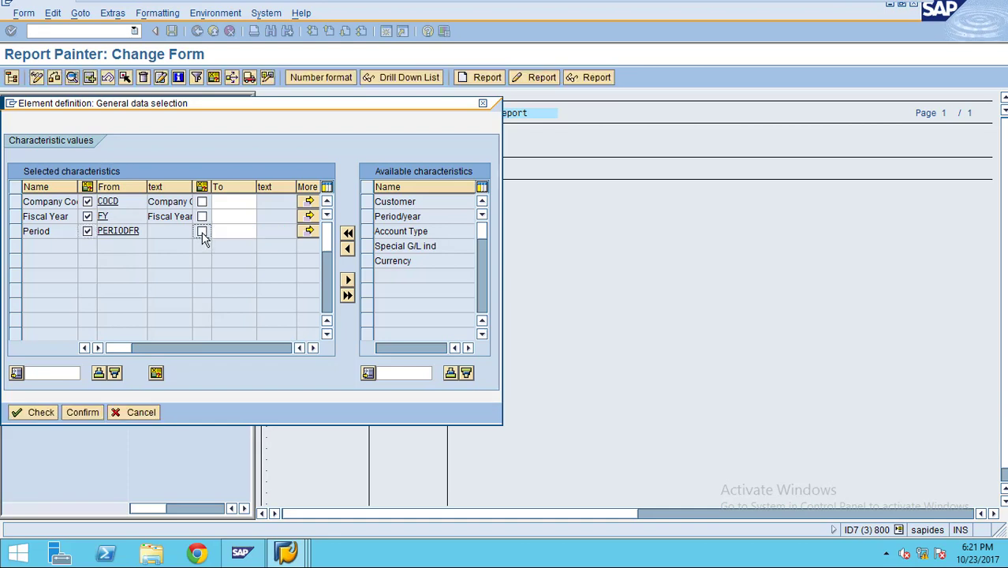
pyautogui.click(147, 178)
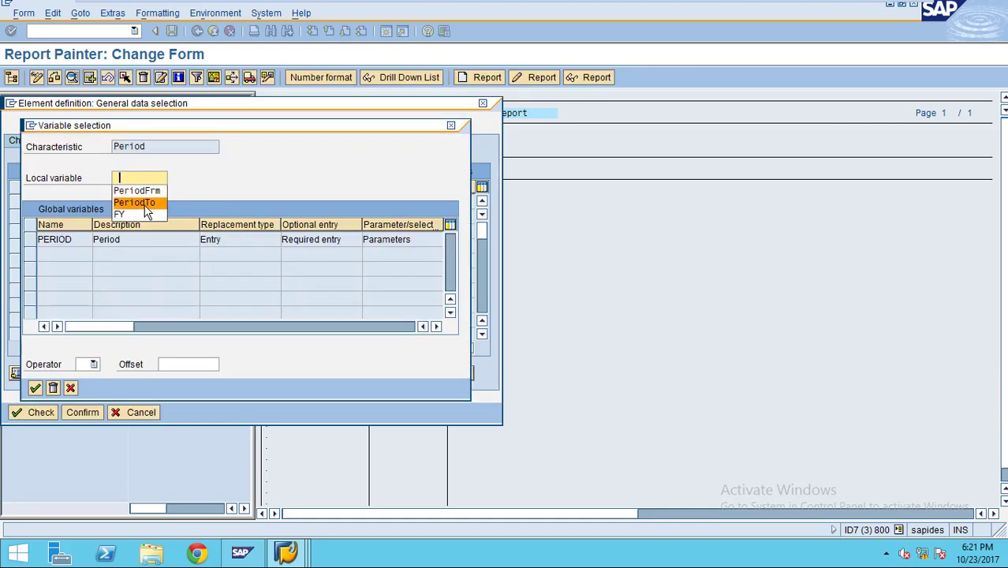
pyautogui.click(147, 203)
pyautogui.click(33, 241)
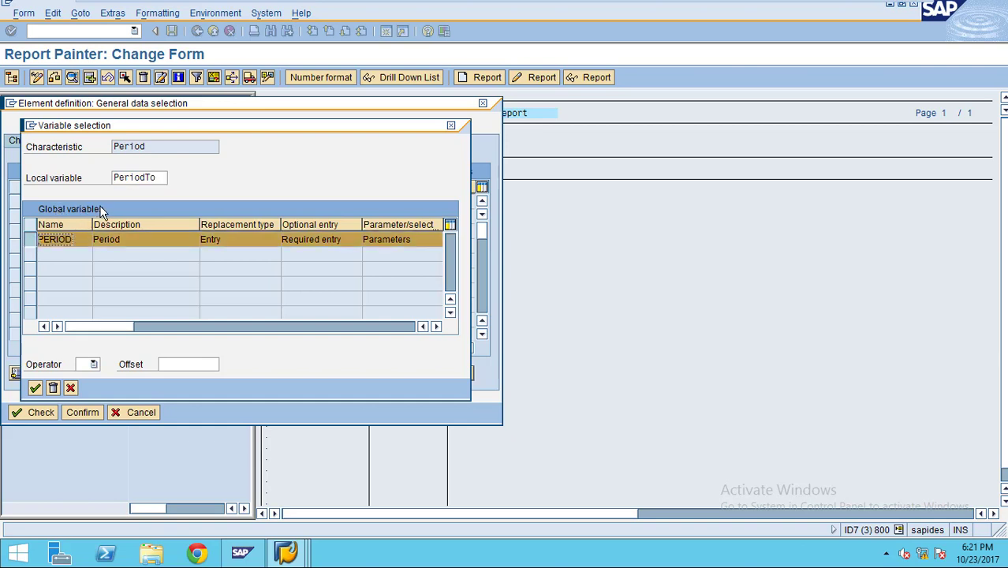
pyautogui.click(34, 387)
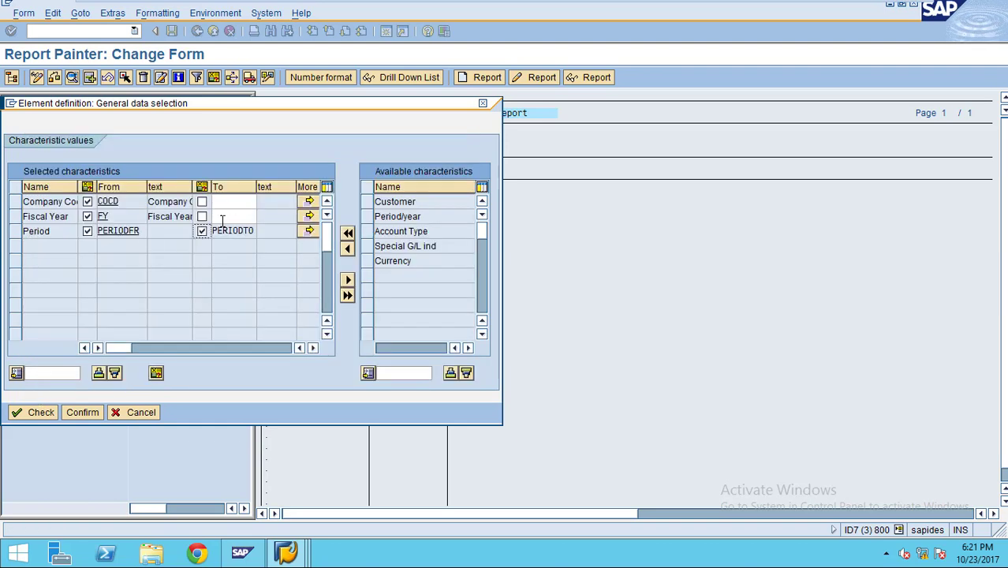
pyautogui.click(41, 415)
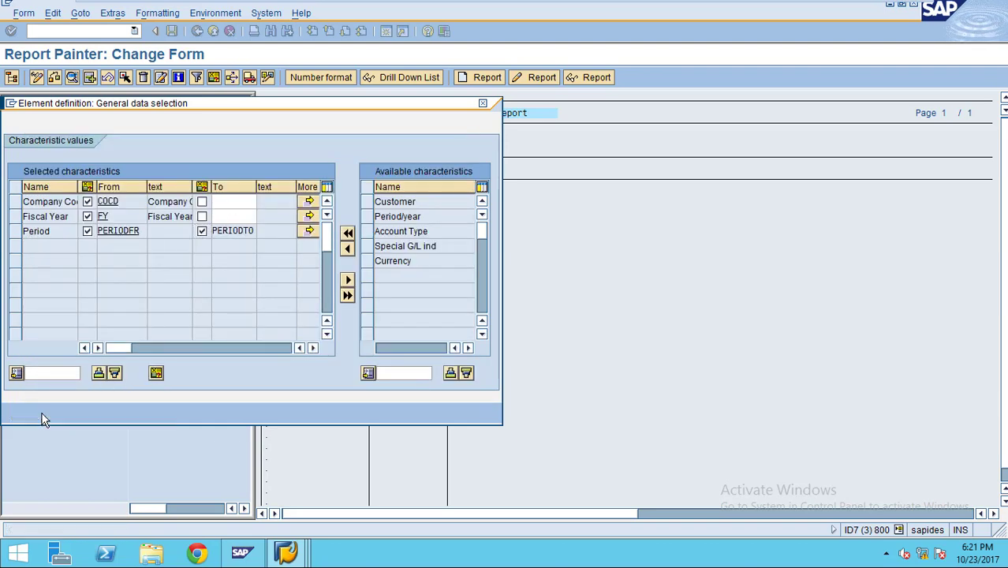
# Accept the data selection, save and generate form ZFIARBL001, and exit Report Painter
pyautogui.click(82, 412)
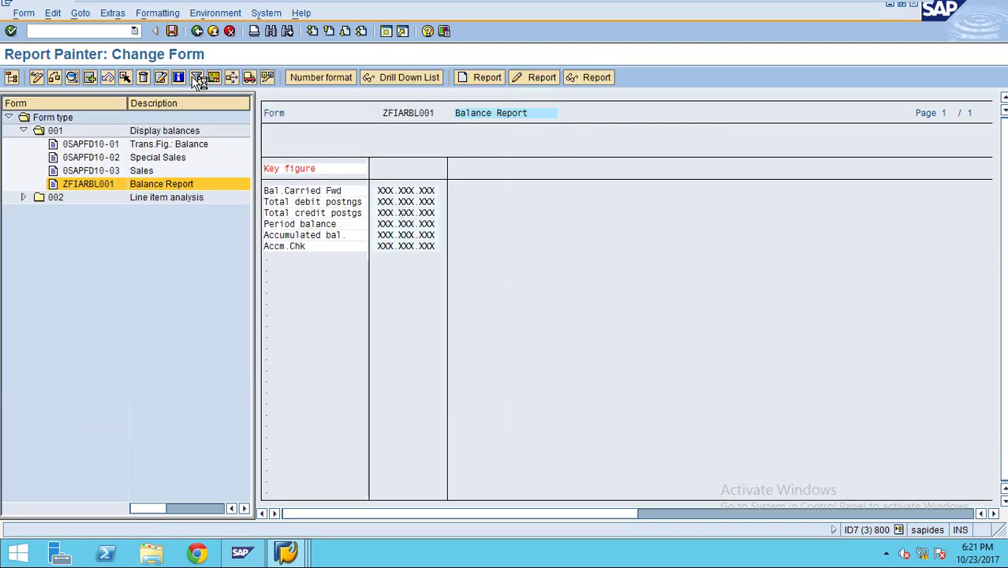
pyautogui.click(197, 78)
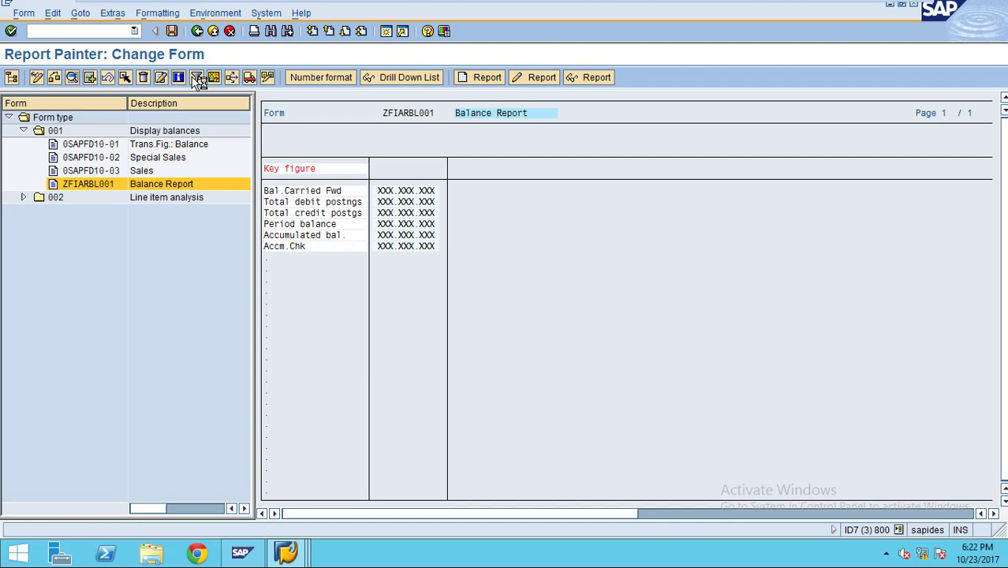
pyautogui.click(212, 31)
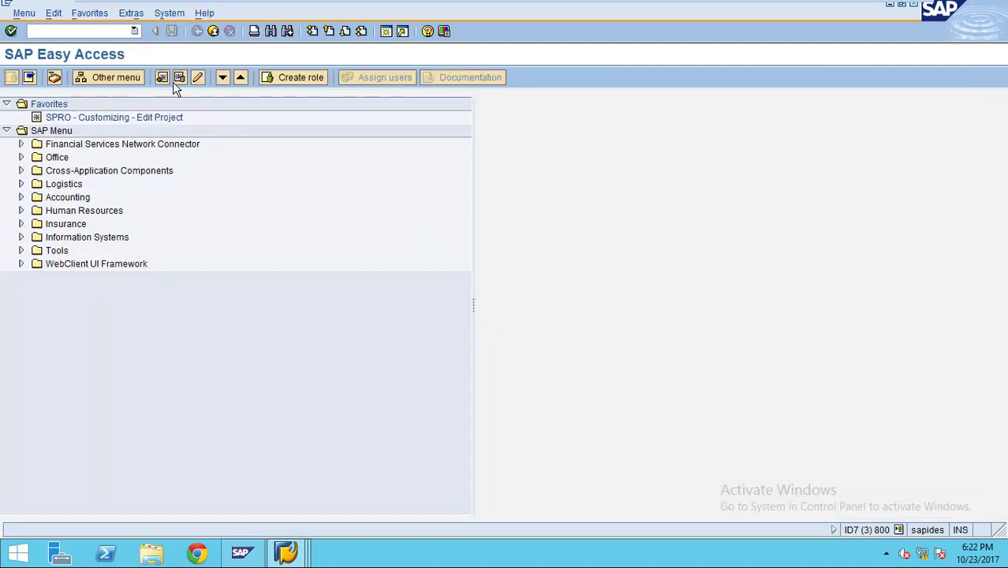
# Back in the SAP Easy Access window, run transaction fdi0
pyautogui.click(306, 555)
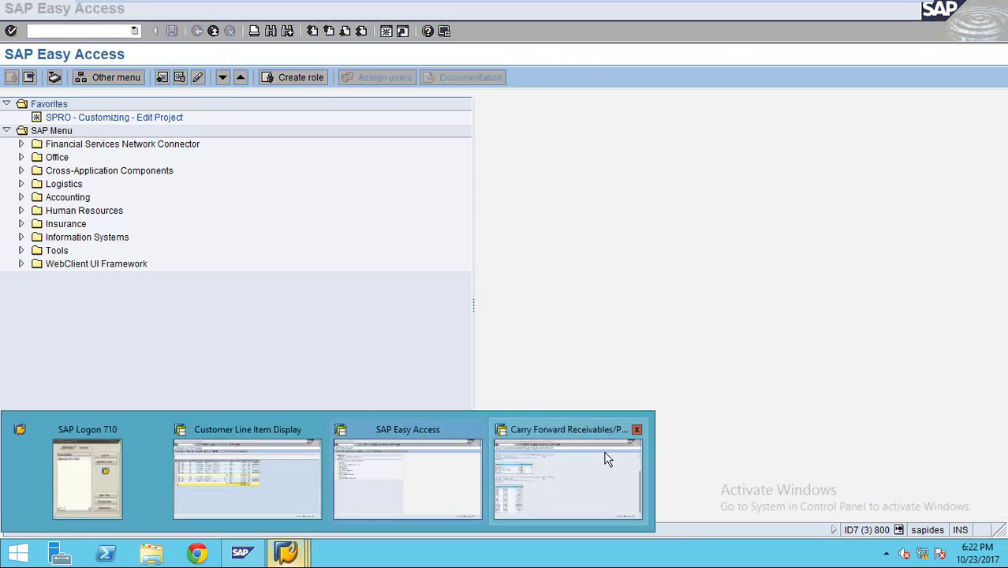
pyautogui.click(430, 474)
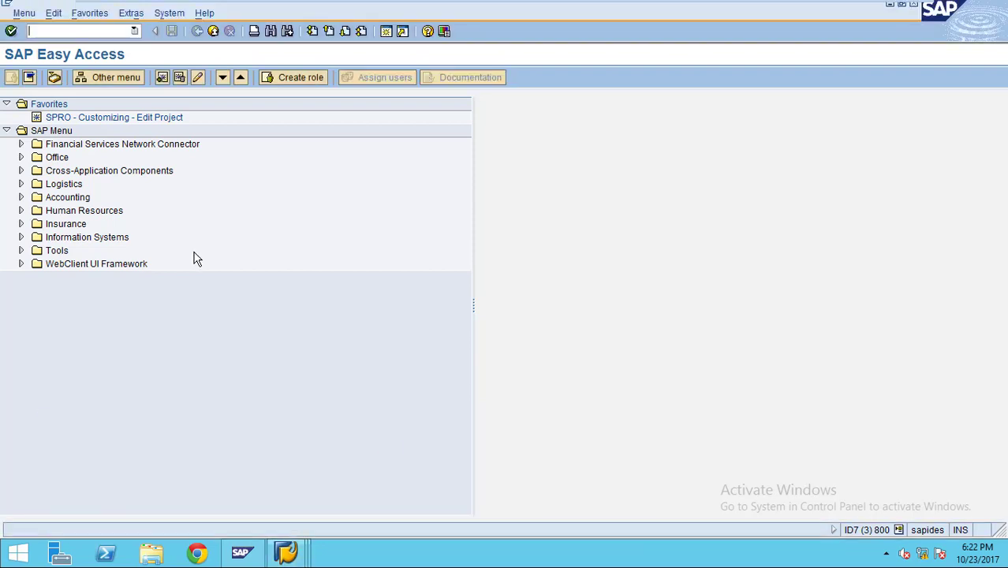
pyautogui.click(85, 29)
pyautogui.write('fdi0')
pyautogui.press('Return')
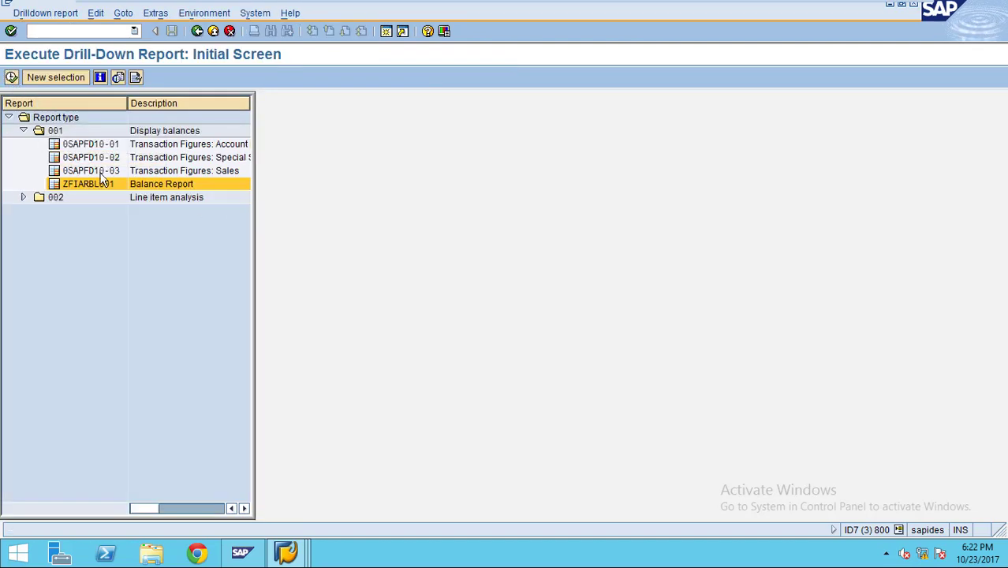
# Execute the ZFIARBL001 Balance Report for company code 3000, fiscal year 2010, periods 1 to 12
pyautogui.doubleClick(102, 181)
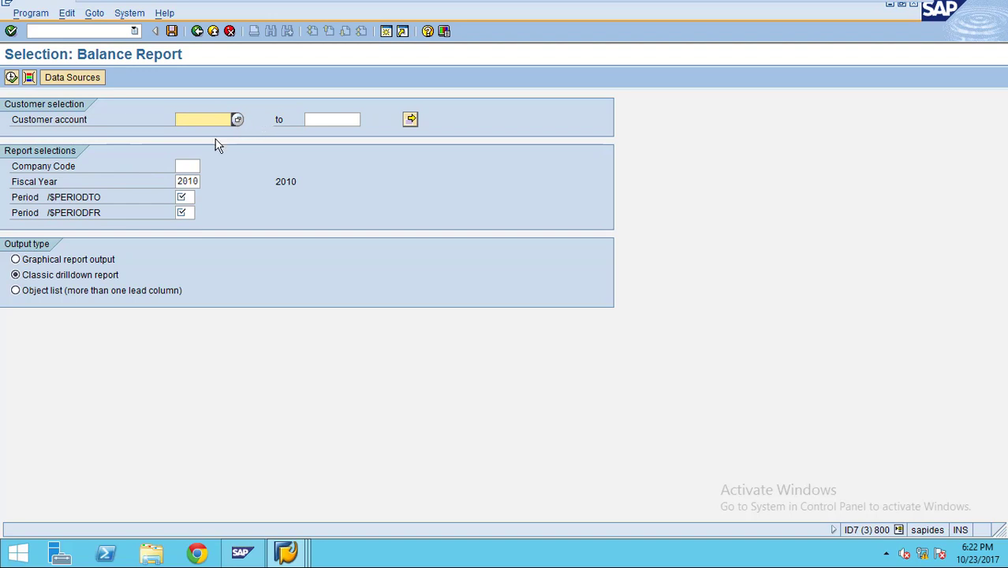
pyautogui.click(193, 165)
pyautogui.write('3000')
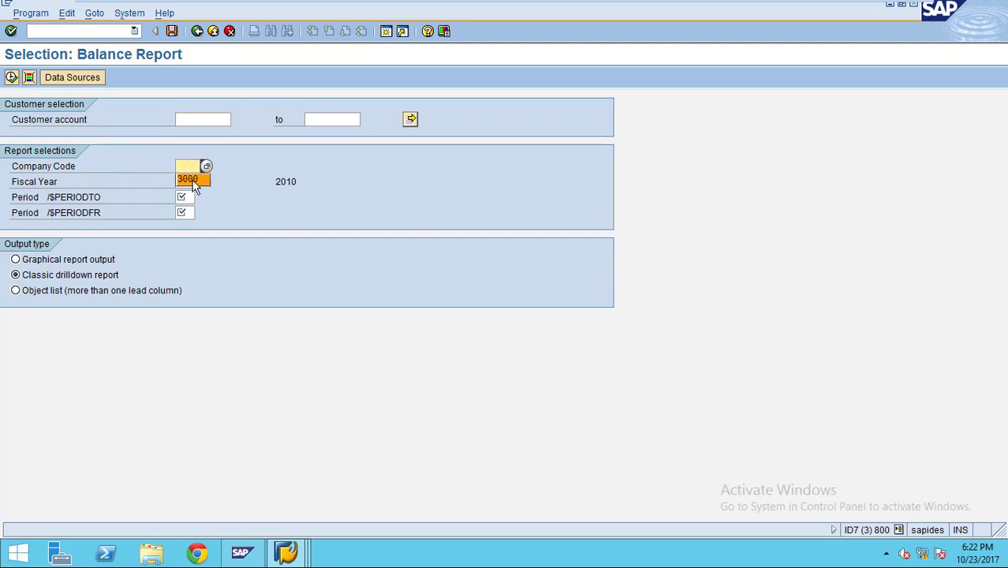
pyautogui.click(182, 198)
pyautogui.press('Tab')
pyautogui.write('1')
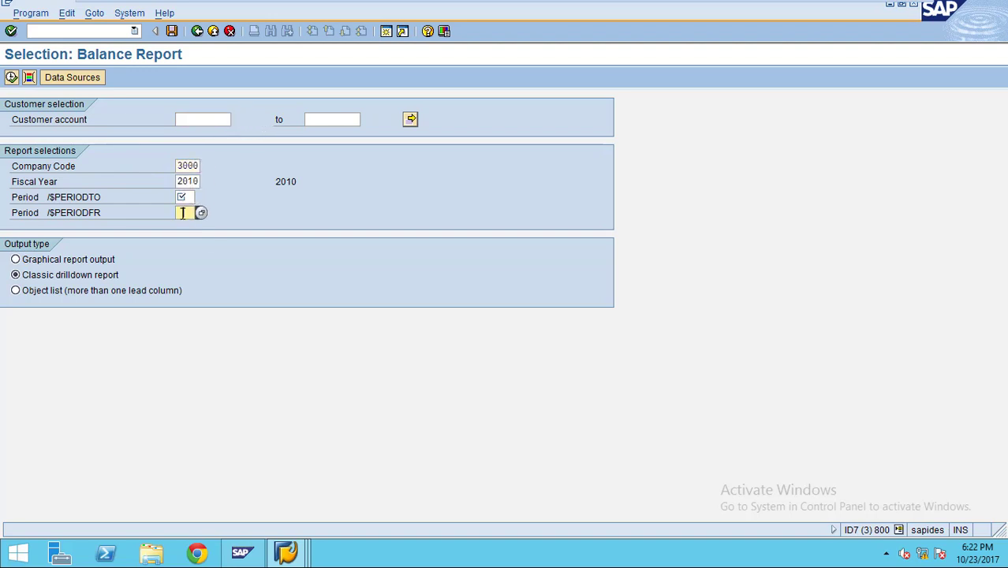
pyautogui.click(182, 197)
pyautogui.write('12')
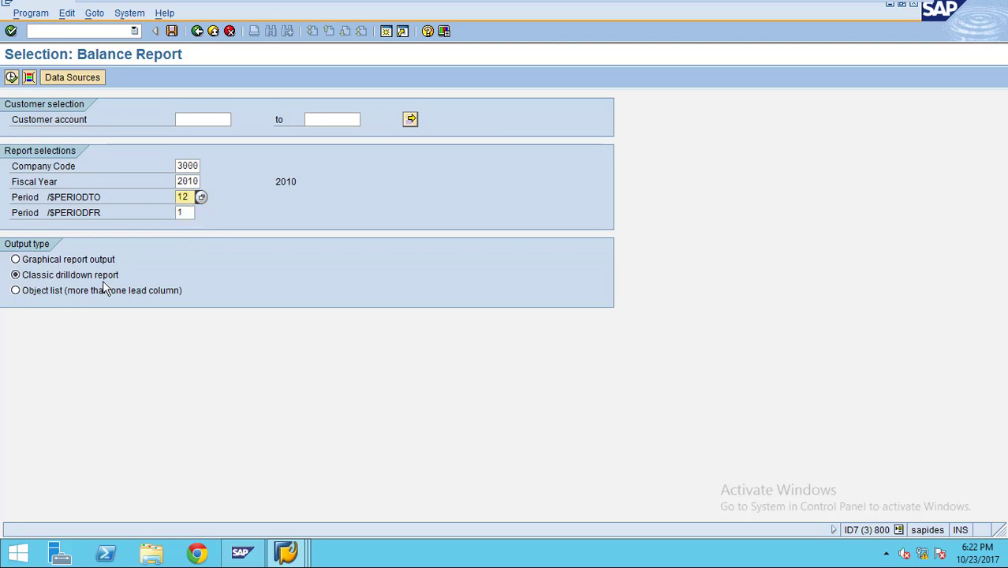
pyautogui.click(11, 77)
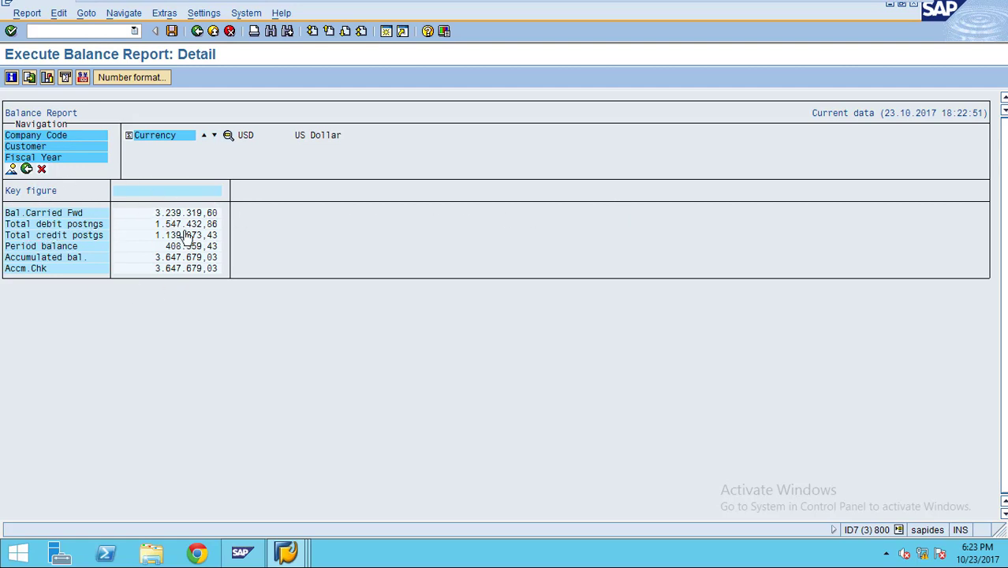
# Drill down by Customer and page through customers, past 3277 Ketiv Technologies, to 3900 Audi
pyautogui.doubleClick(29, 150)
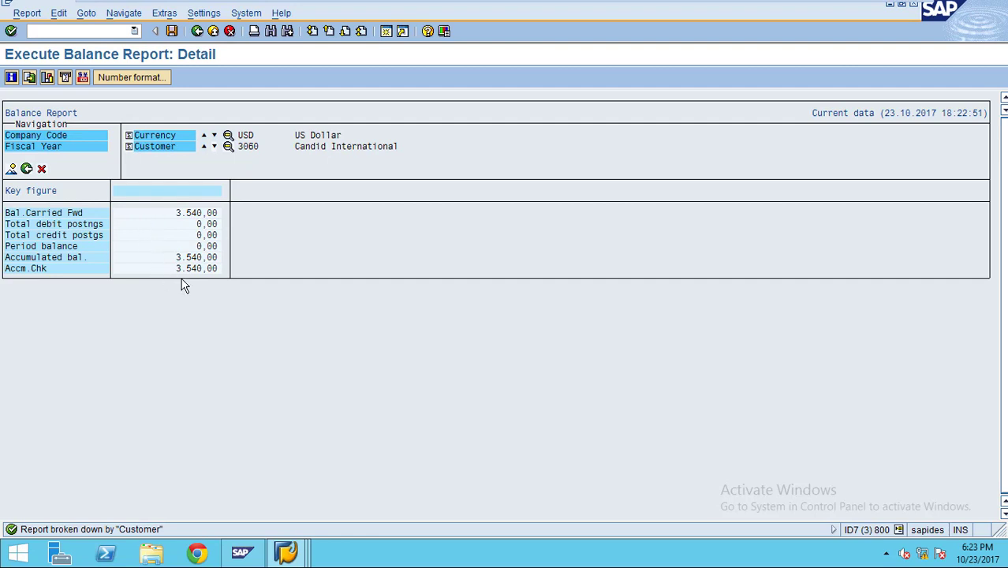
pyautogui.click(213, 147)
pyautogui.click(213, 148)
pyautogui.click(213, 148)
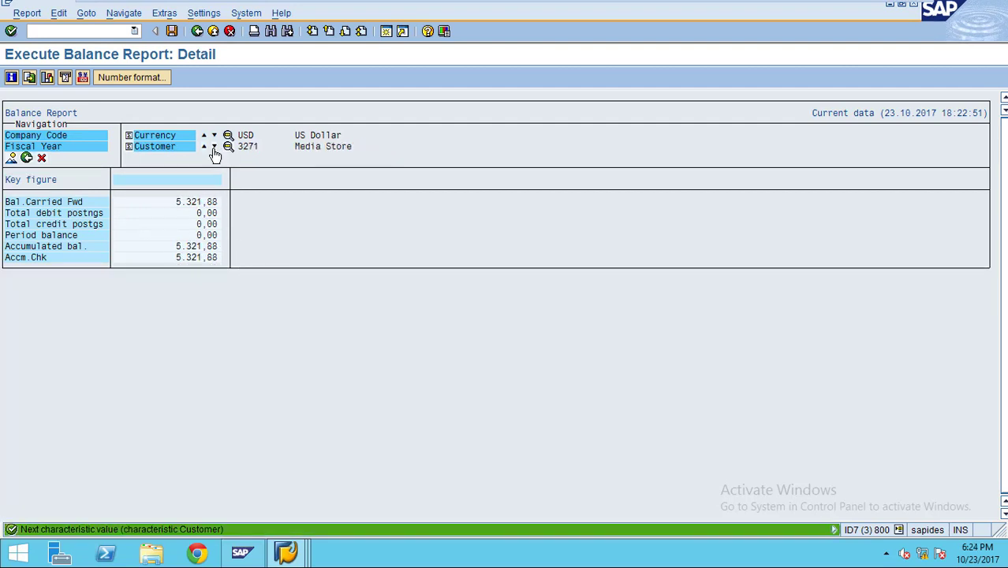
pyautogui.click(213, 148)
pyautogui.click(212, 148)
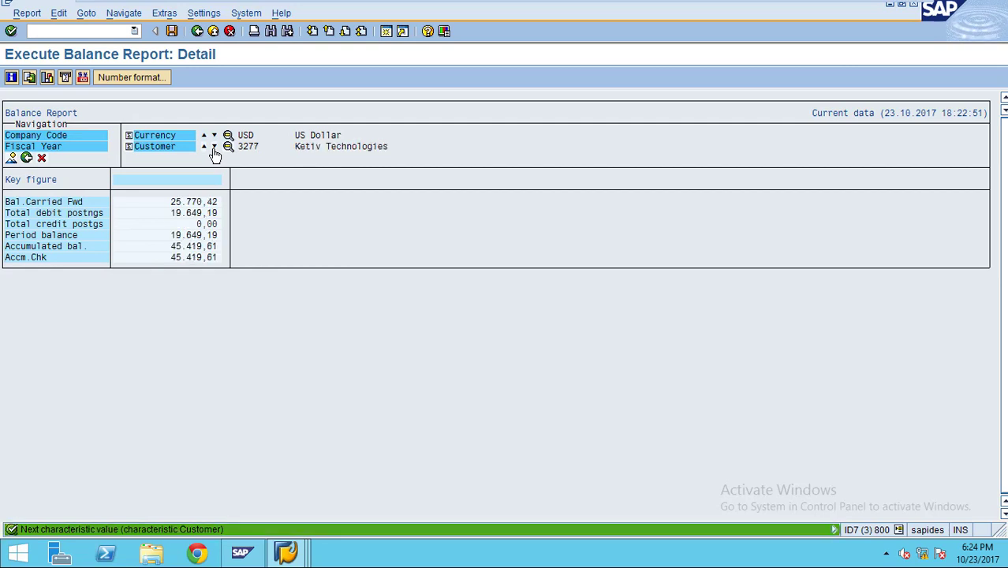
pyautogui.click(213, 147)
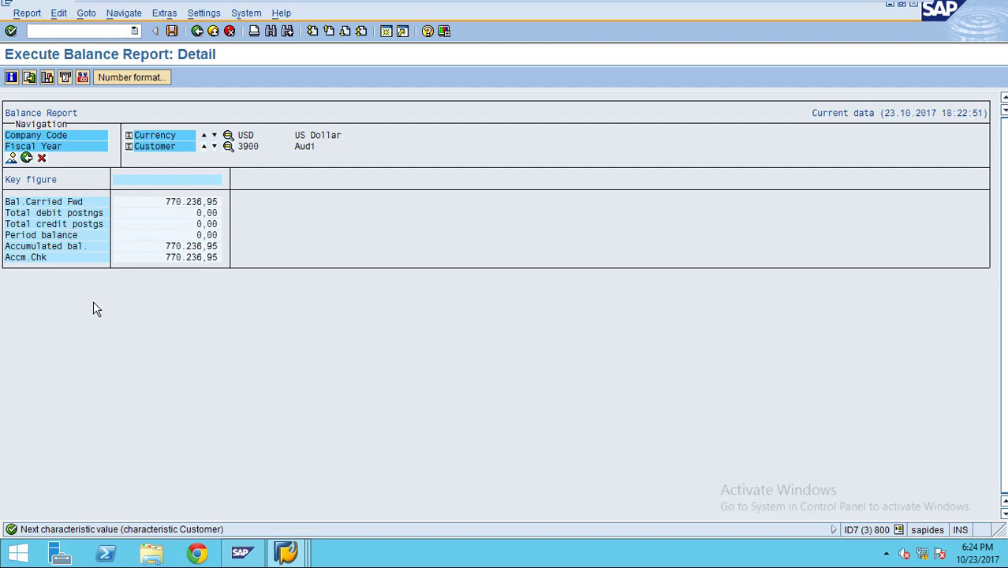
# Try expanding the customer drilldown into a full list
pyautogui.click(158, 152)
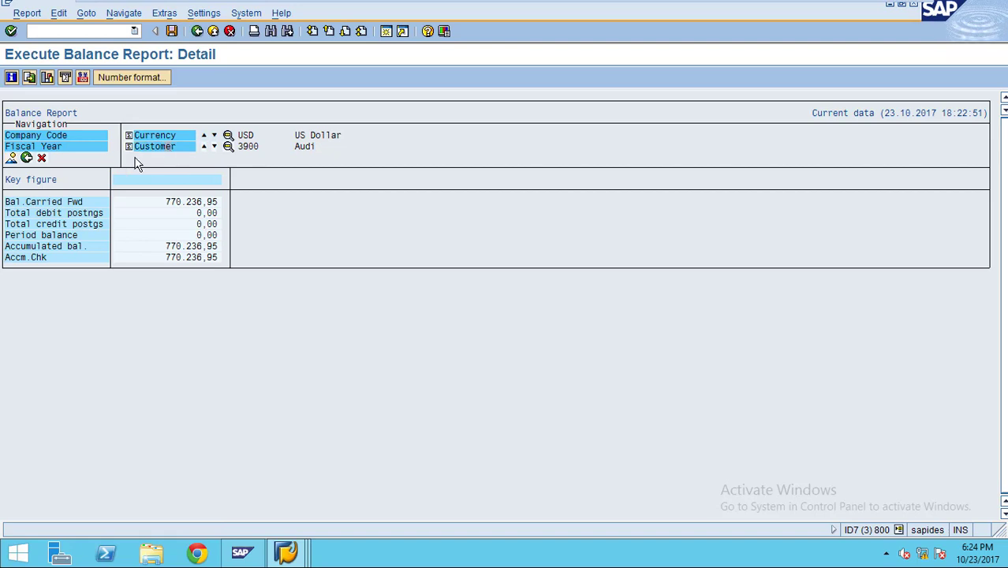
pyautogui.click(185, 151)
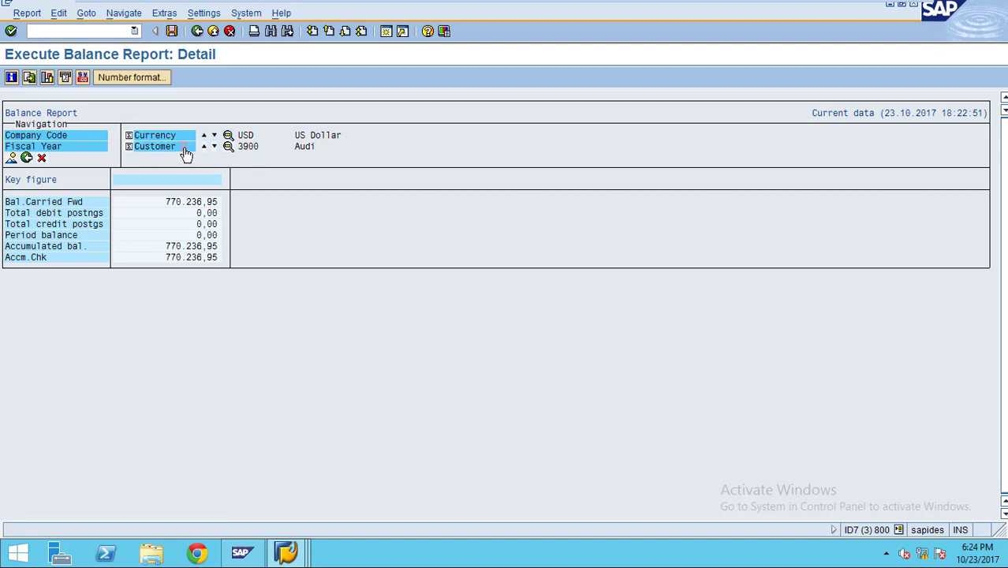
pyautogui.click(185, 152)
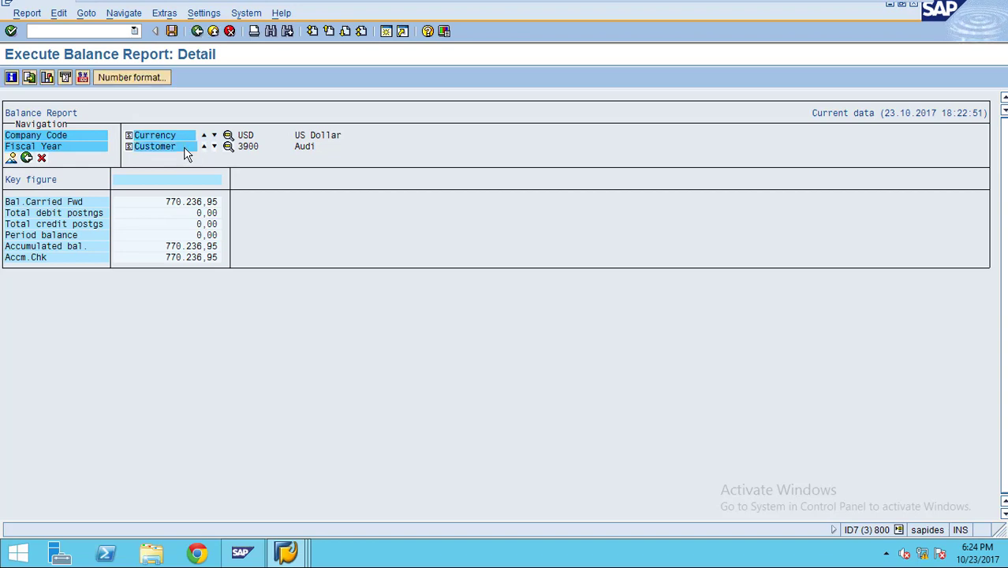
pyautogui.click(184, 151)
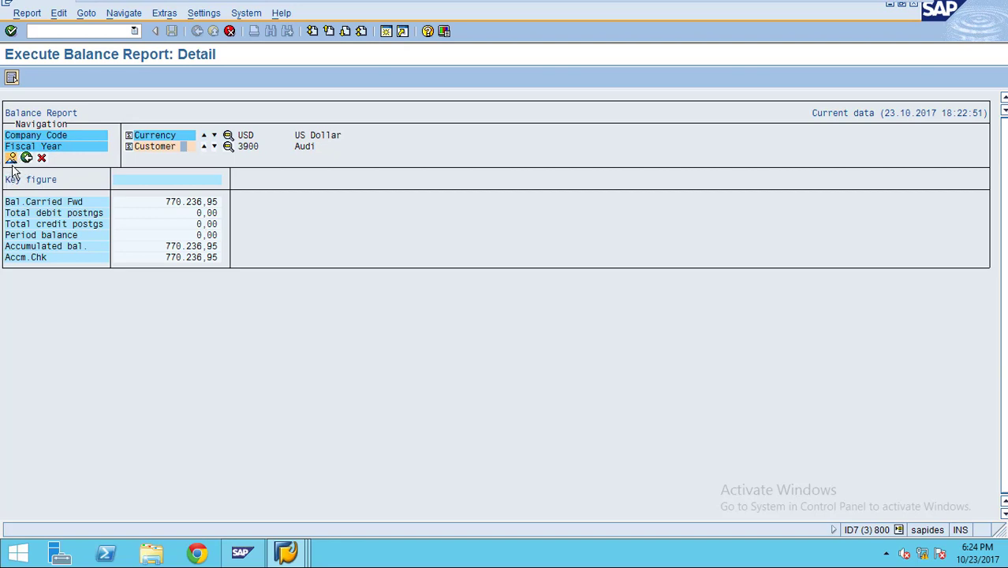
pyautogui.click(146, 149)
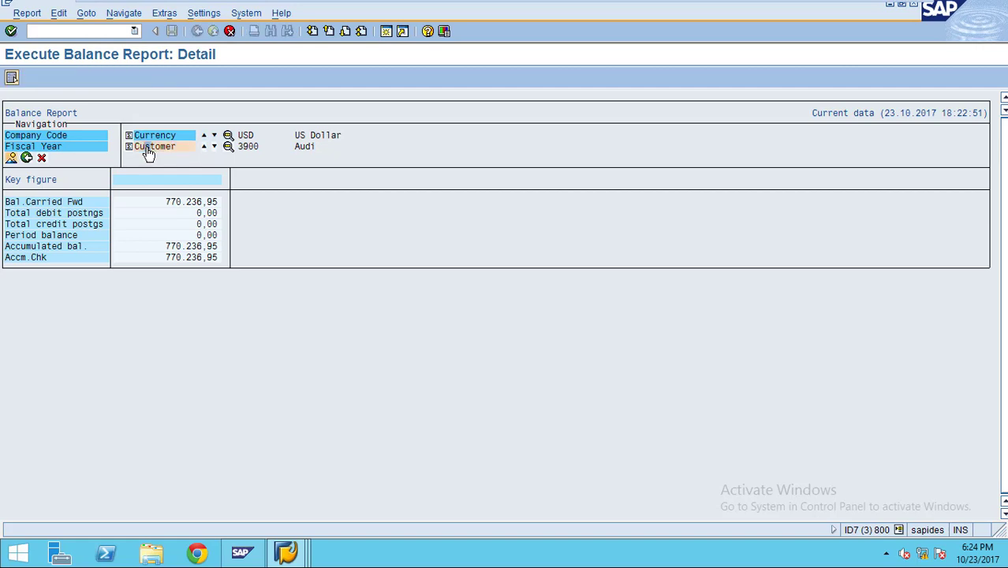
# Display the overview of all customers' balances and bring up the open SAP windows
pyautogui.click(11, 160)
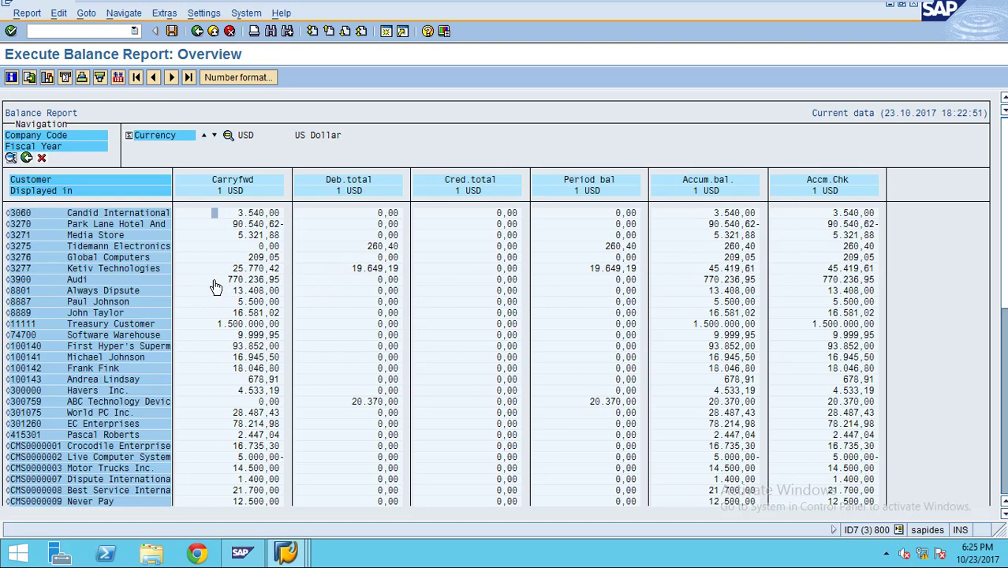
pyautogui.click(290, 555)
# Leave the customer line item list and switch back to the balance report window
pyautogui.click(312, 489)
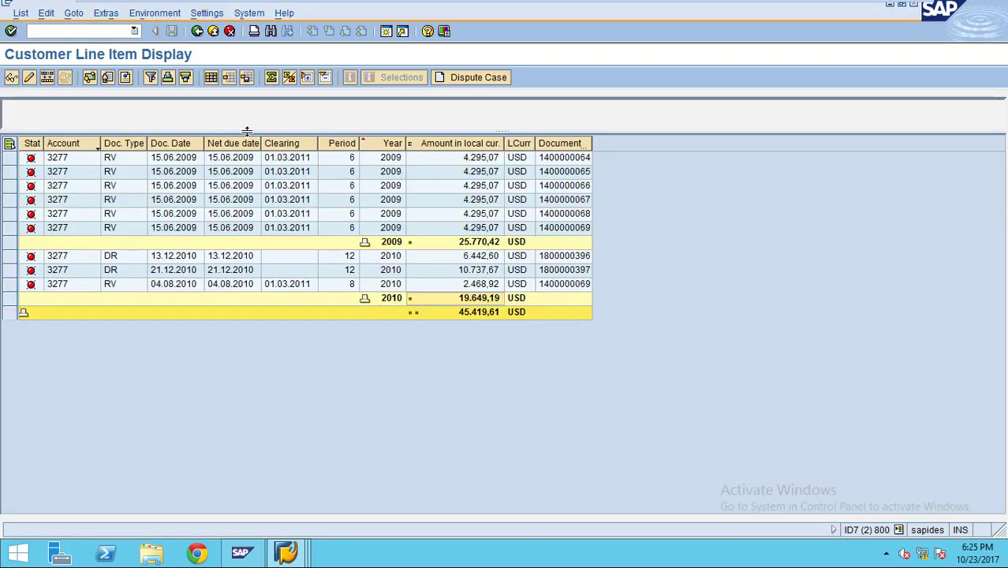
pyautogui.click(198, 31)
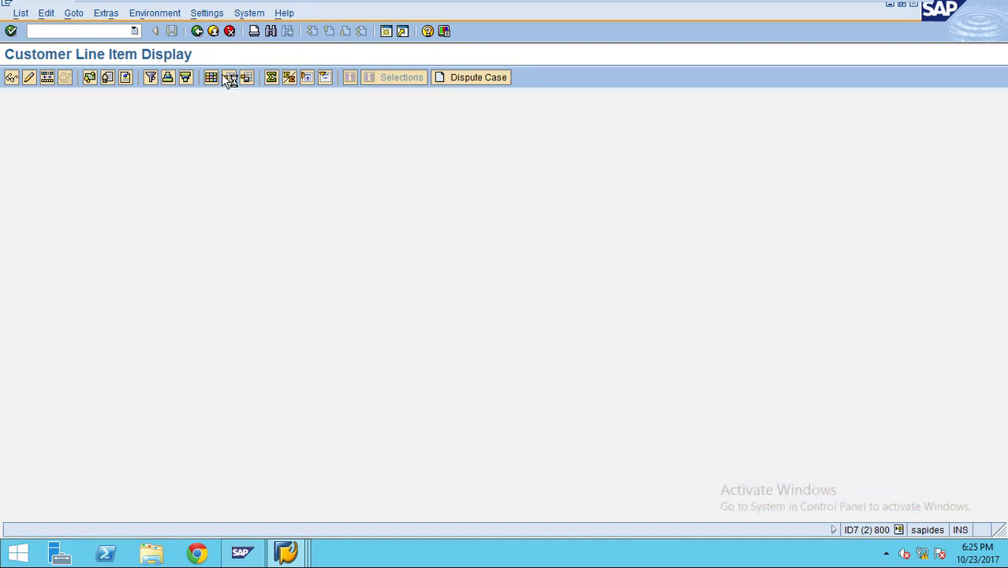
pyautogui.moveTo(297, 554)
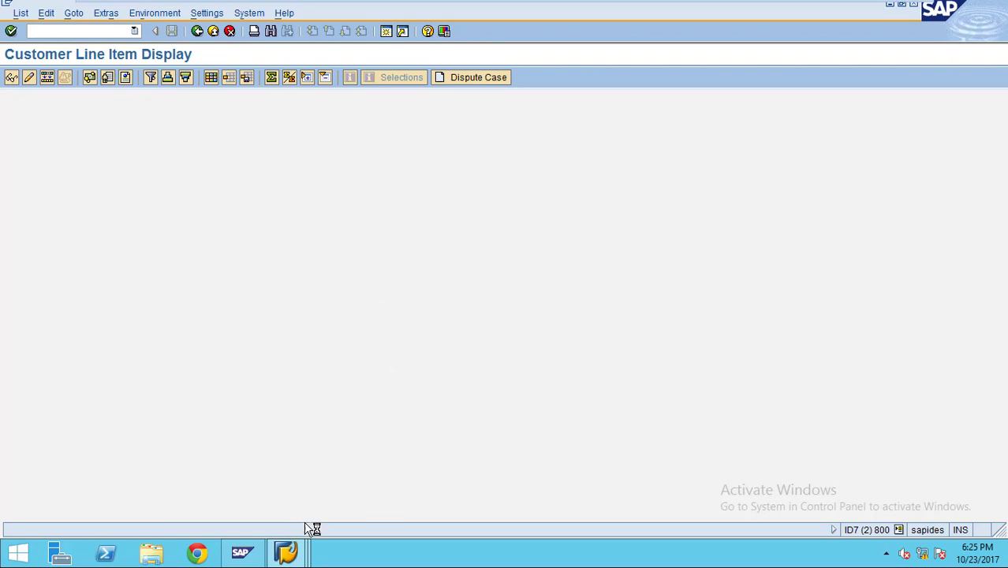
pyautogui.click(287, 552)
pyautogui.click(467, 472)
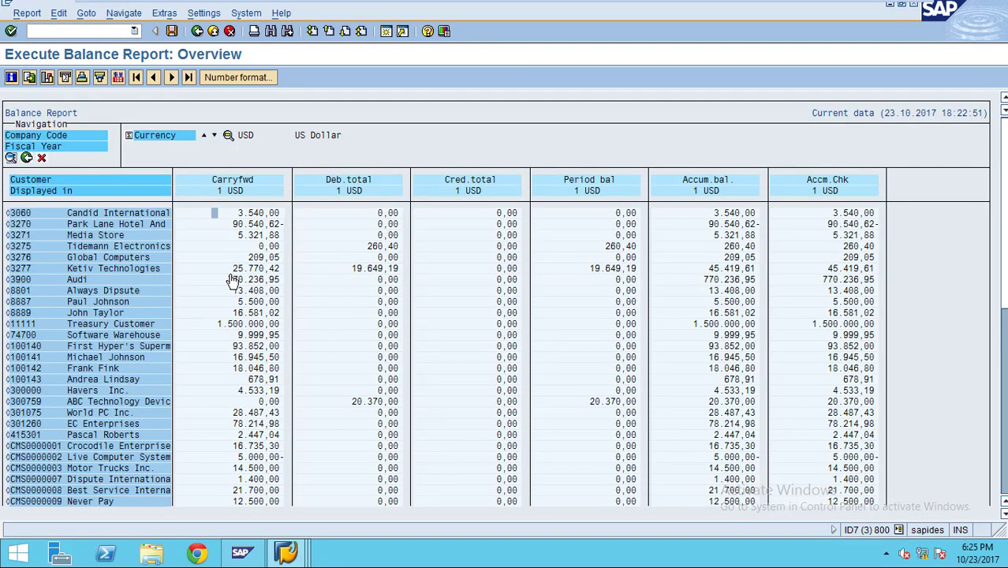
# Call up line items for customer 3277 Ketiv Technologies from the balance report
pyautogui.click(8, 269)
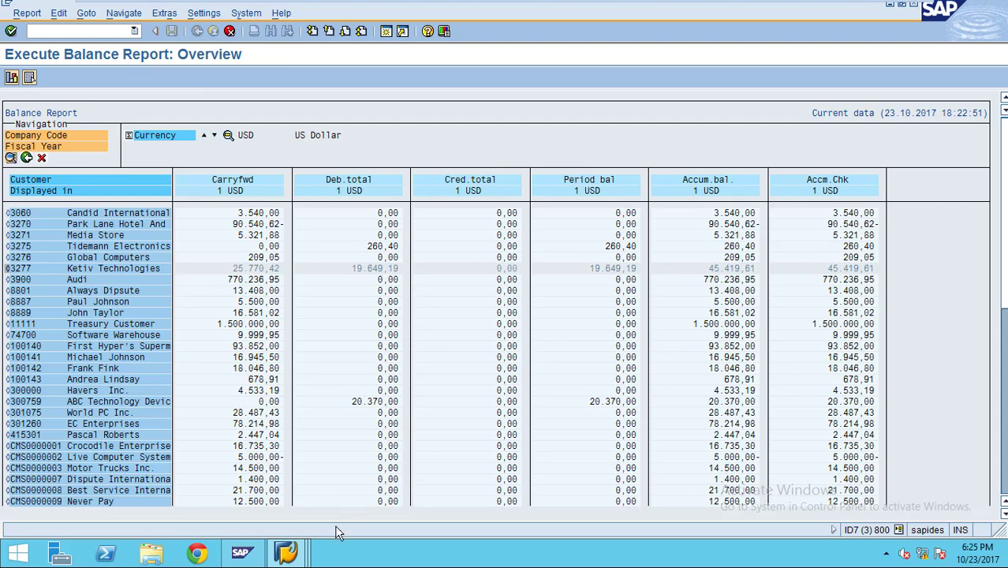
pyautogui.click(285, 552)
pyautogui.click(300, 485)
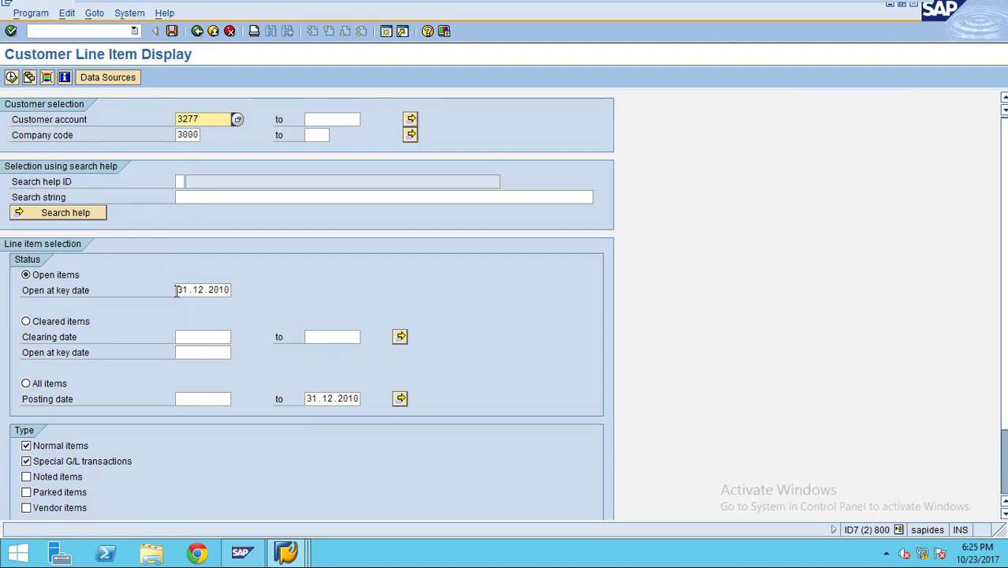
# Verify key date 31.12.2010, layout /SRI and account 3277, then execute the line item list
pyautogui.moveTo(176, 291); pyautogui.dragTo(234, 289)
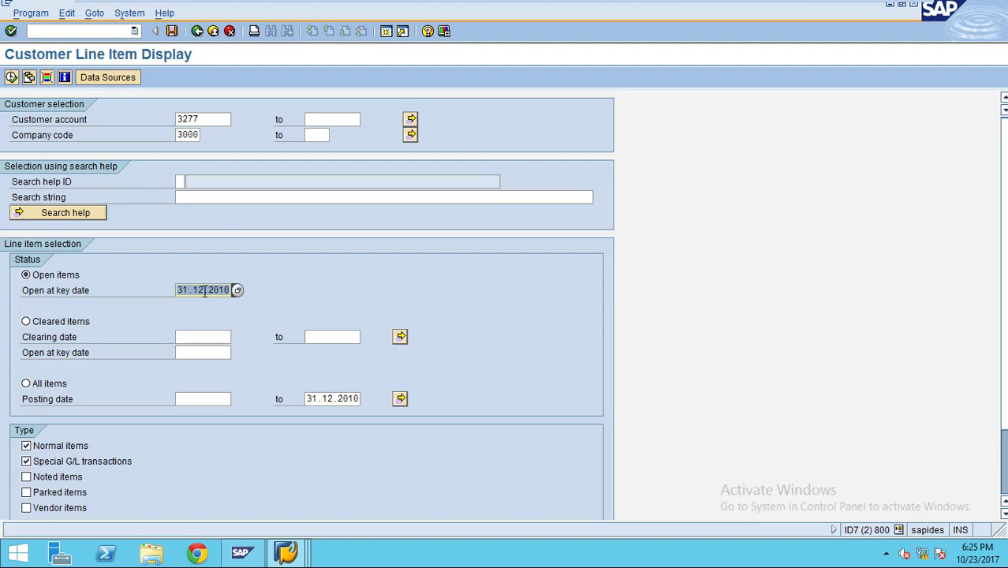
pyautogui.scroll(-3, 216, 237)
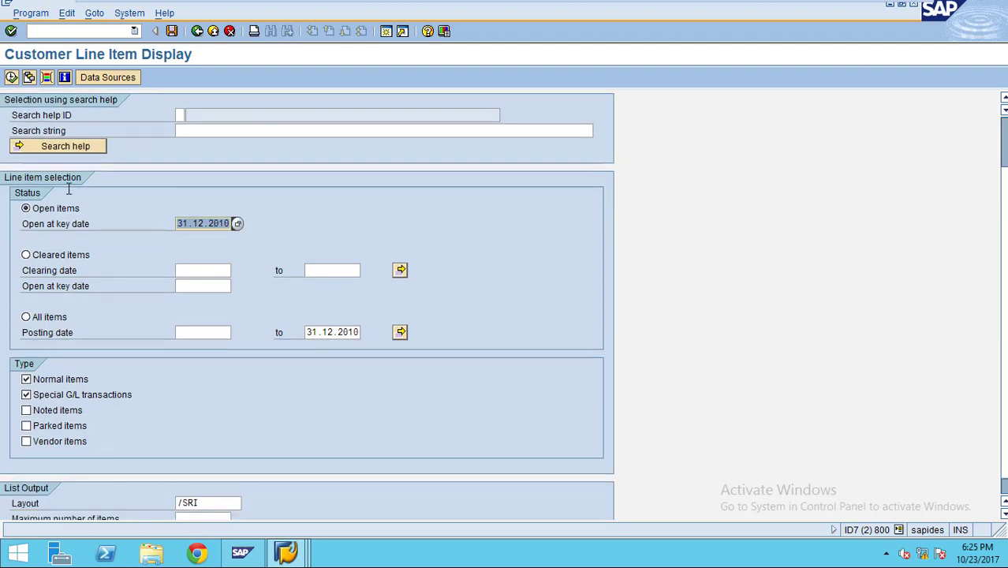
pyautogui.click(203, 503)
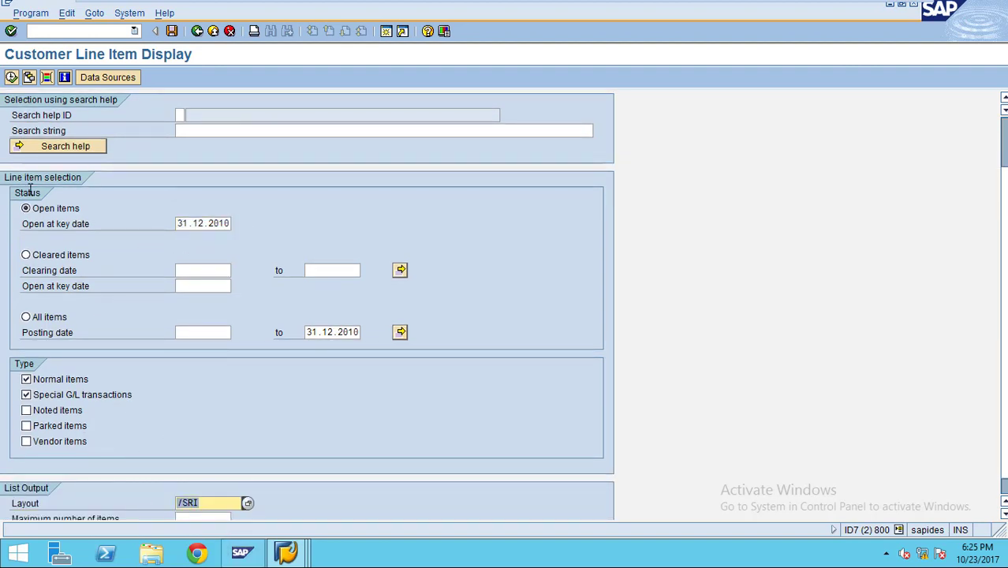
pyautogui.click(11, 77)
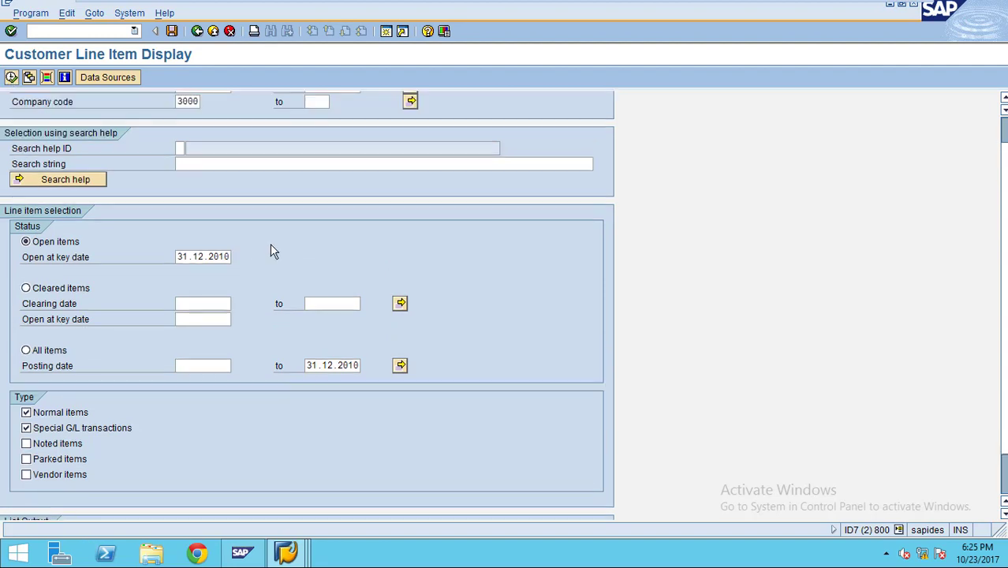
pyautogui.click(205, 116)
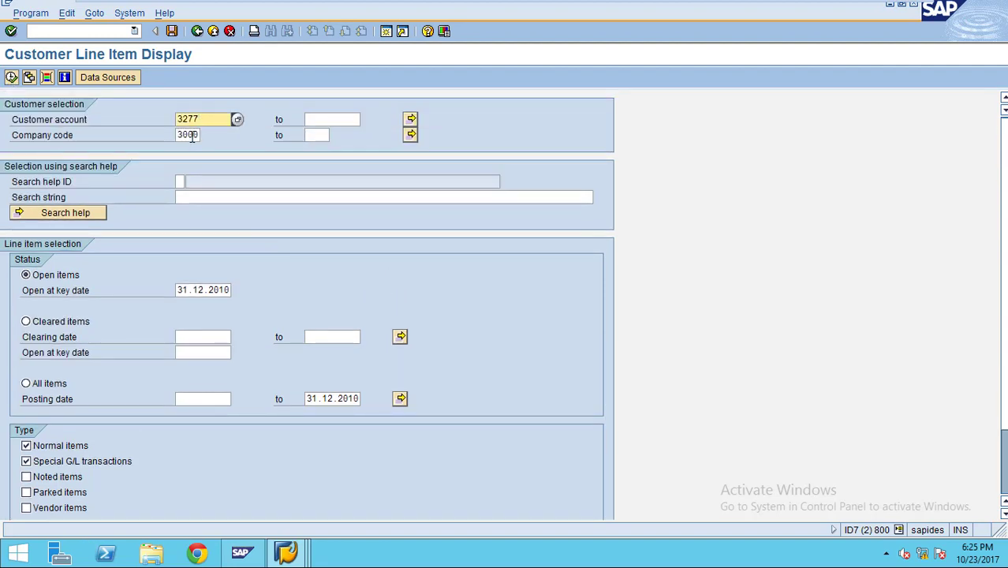
pyautogui.moveTo(201, 119); pyautogui.dragTo(163, 123)
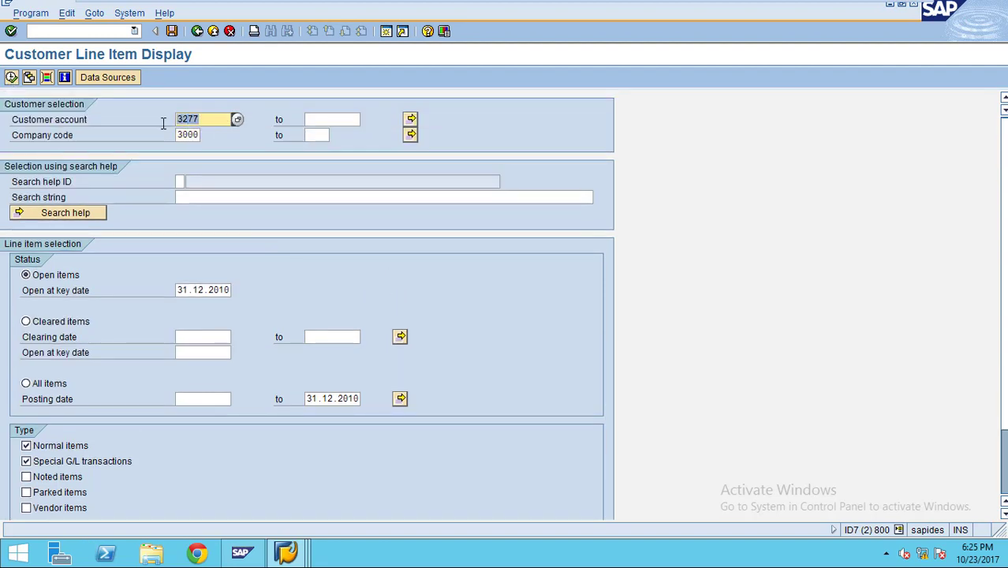
pyautogui.click(11, 77)
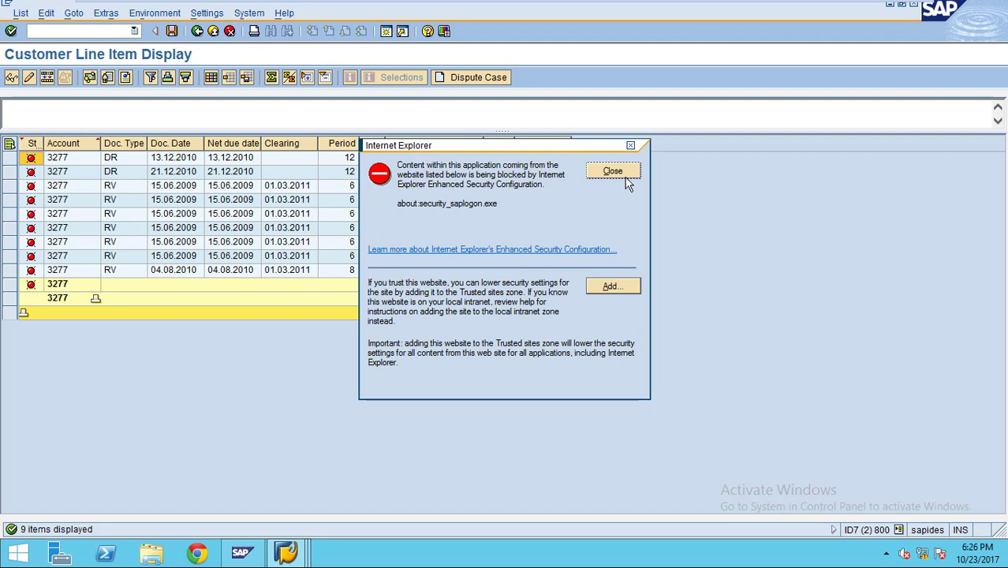
# Dismiss the security warning and subtotal the line items by fiscal year
pyautogui.click(622, 172)
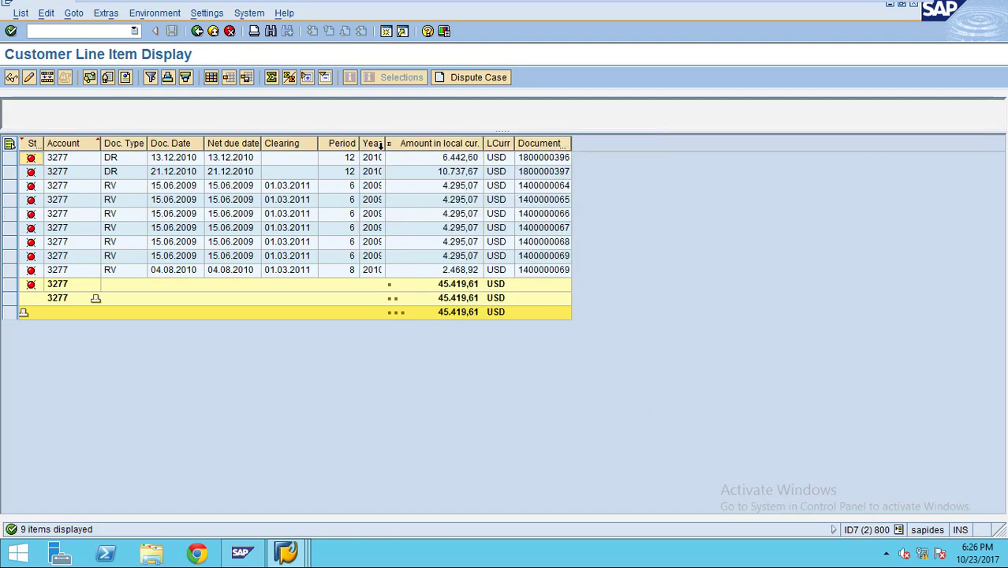
pyautogui.doubleClick(385, 146)
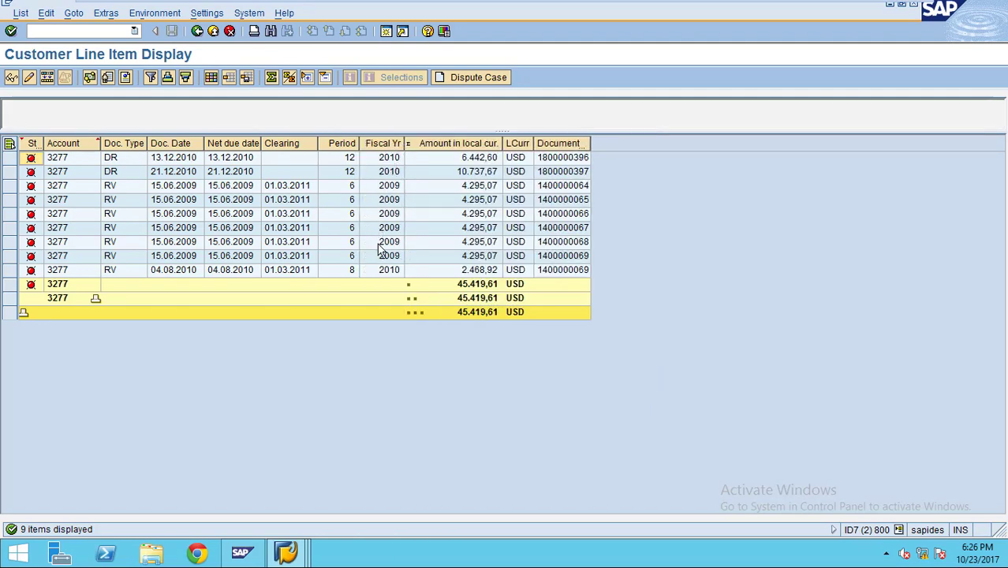
pyautogui.click(387, 143)
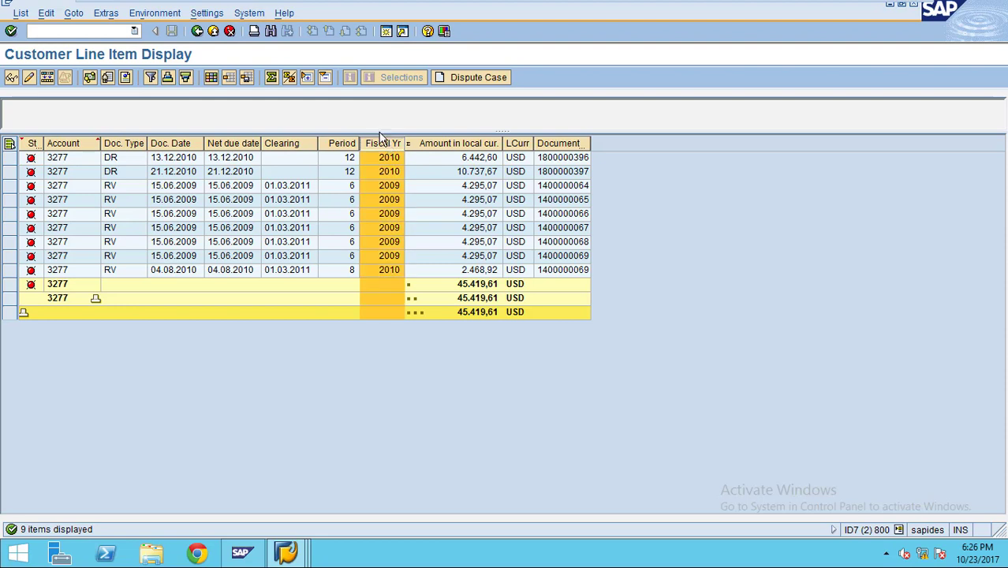
pyautogui.click(289, 79)
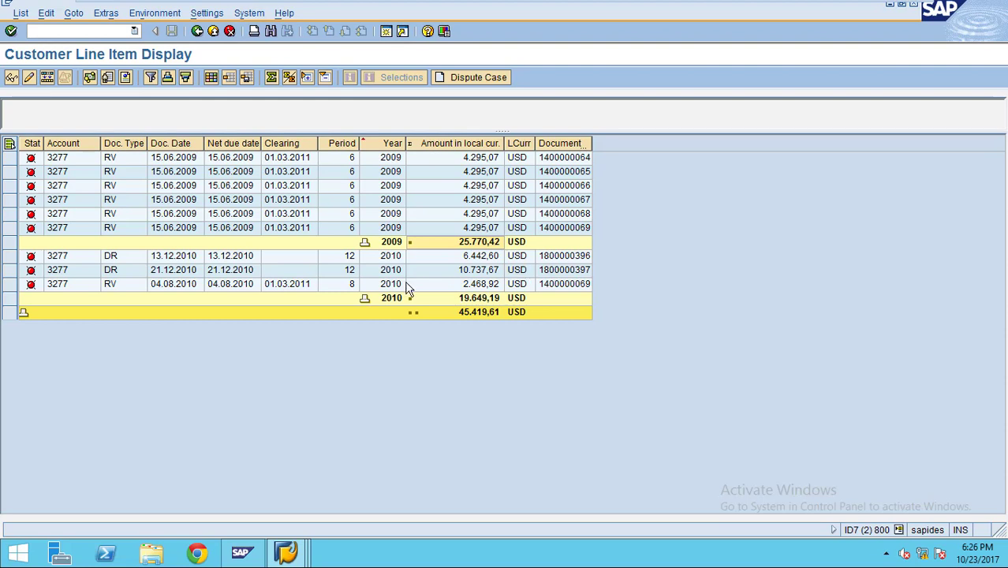
# Check the periods of the 2010 items and their 19.649,19 subtotal
pyautogui.click(349, 256)
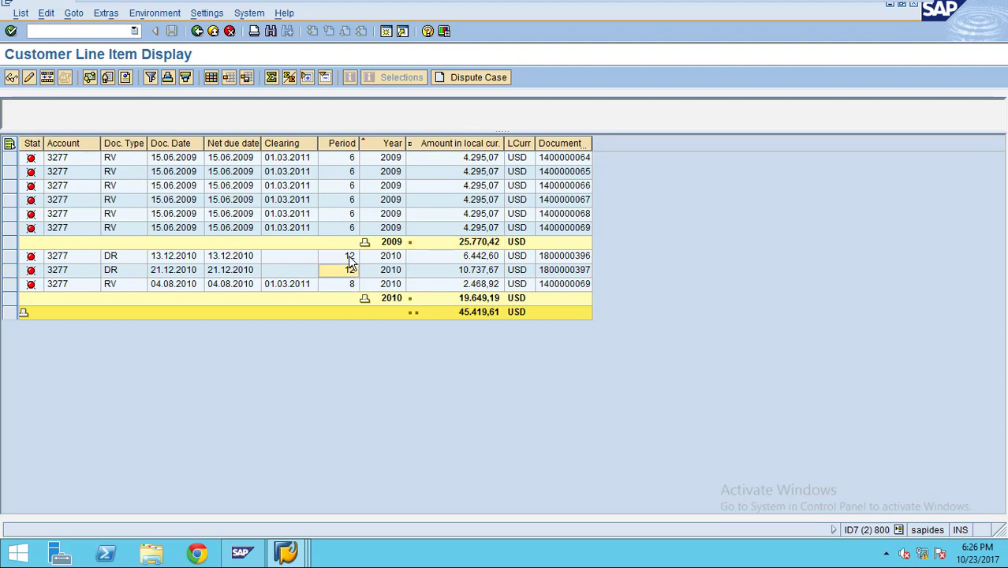
pyautogui.click(350, 269)
pyautogui.click(351, 283)
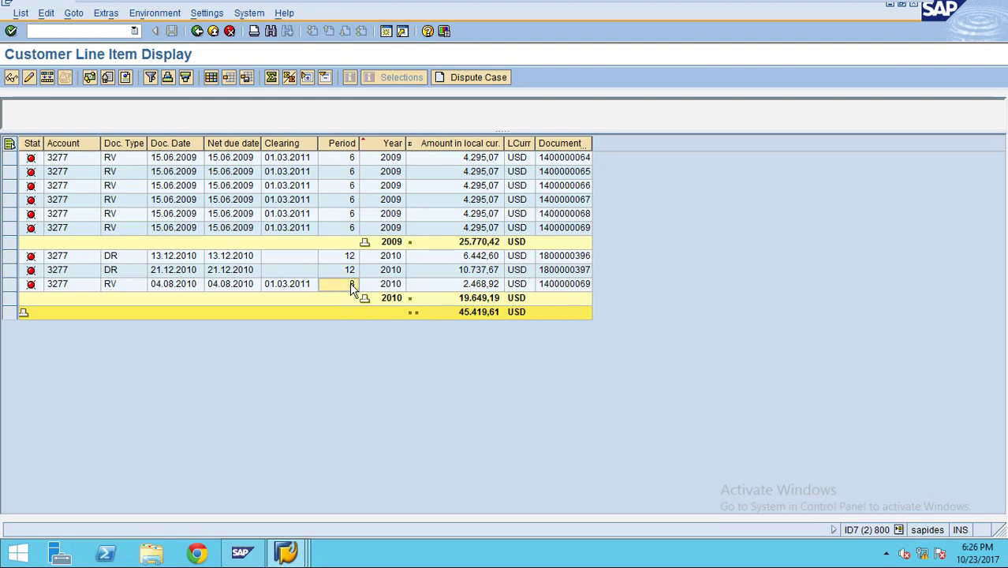
pyautogui.click(462, 303)
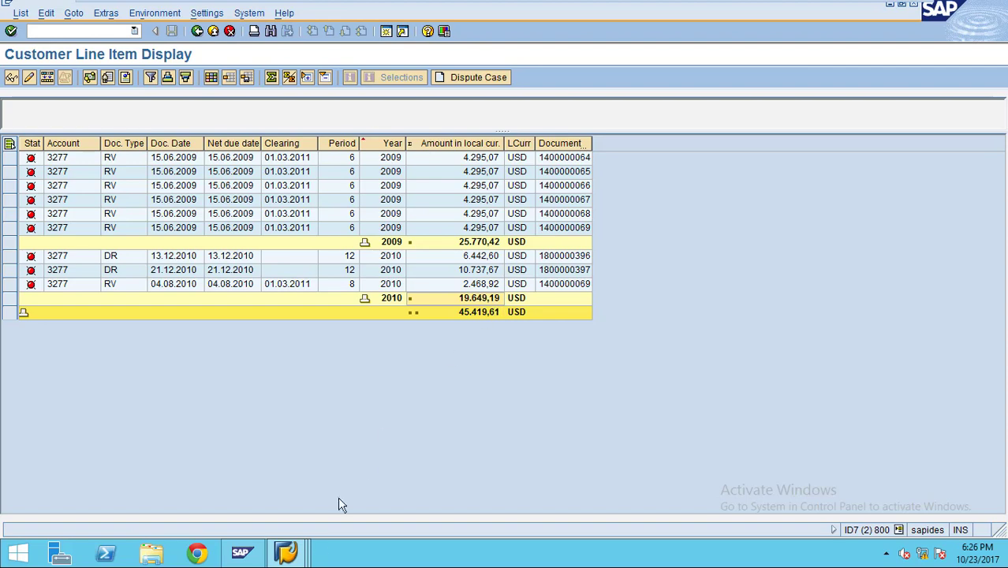
pyautogui.click(302, 556)
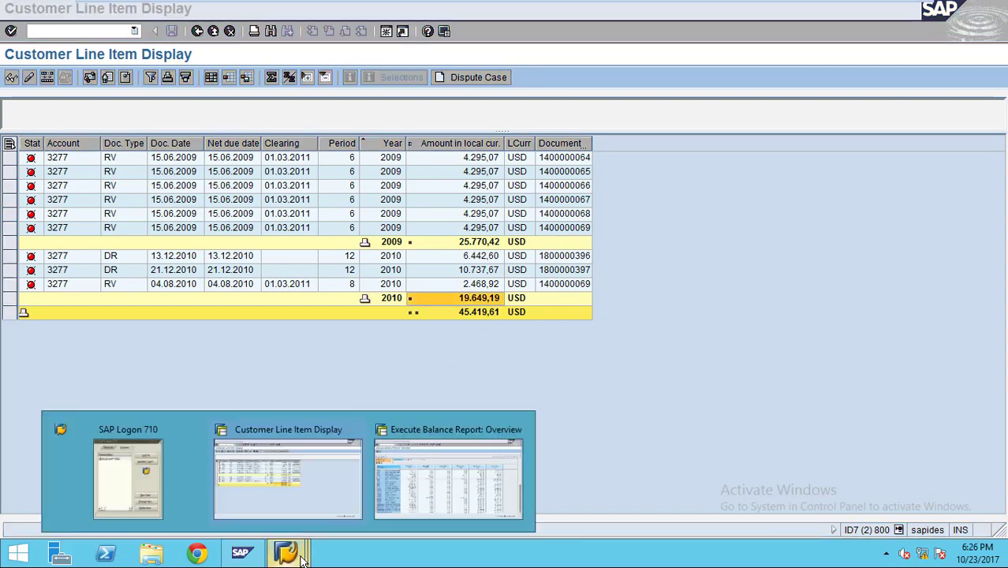
# Open customer 3277's line items from the balance report in a smaller window alongside it
pyautogui.click(431, 489)
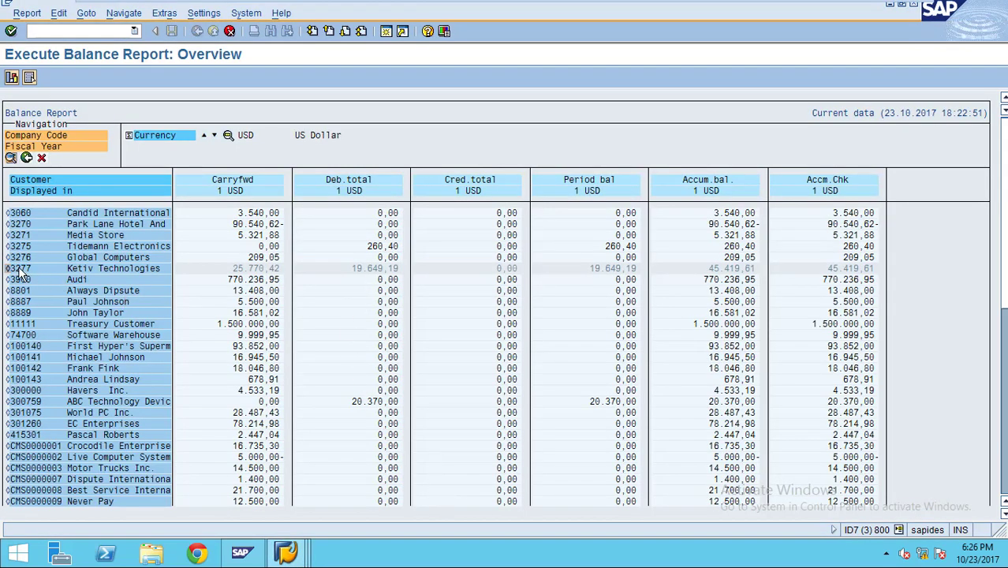
pyautogui.doubleClick(243, 274)
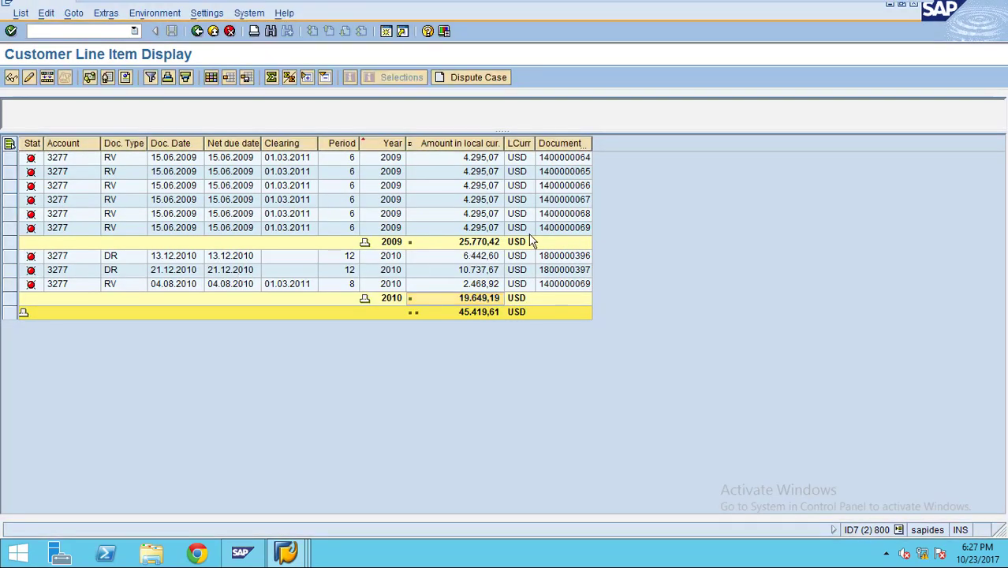
pyautogui.click(902, 5)
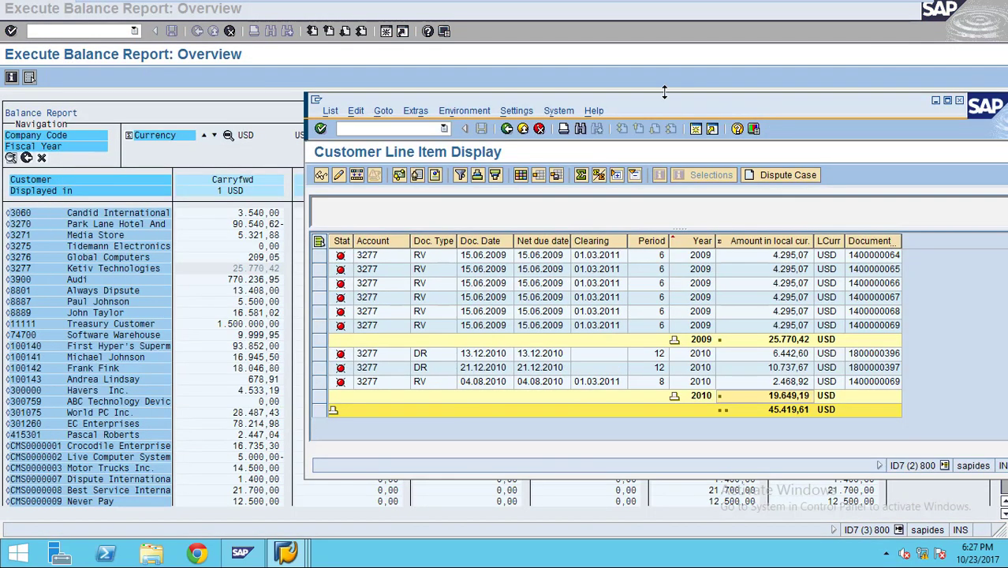
pyautogui.click(253, 270)
pyautogui.doubleClick(252, 270)
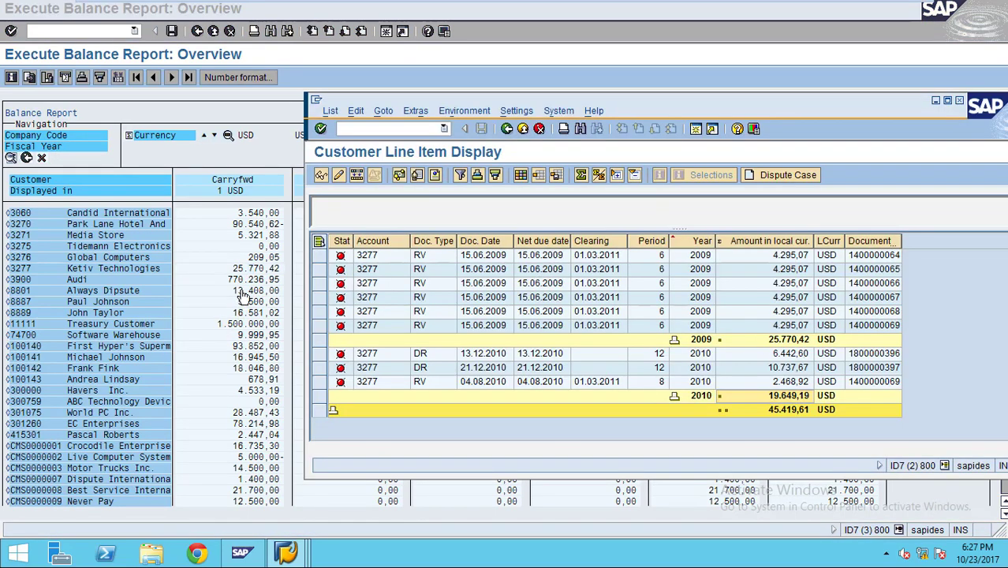
pyautogui.click(258, 272)
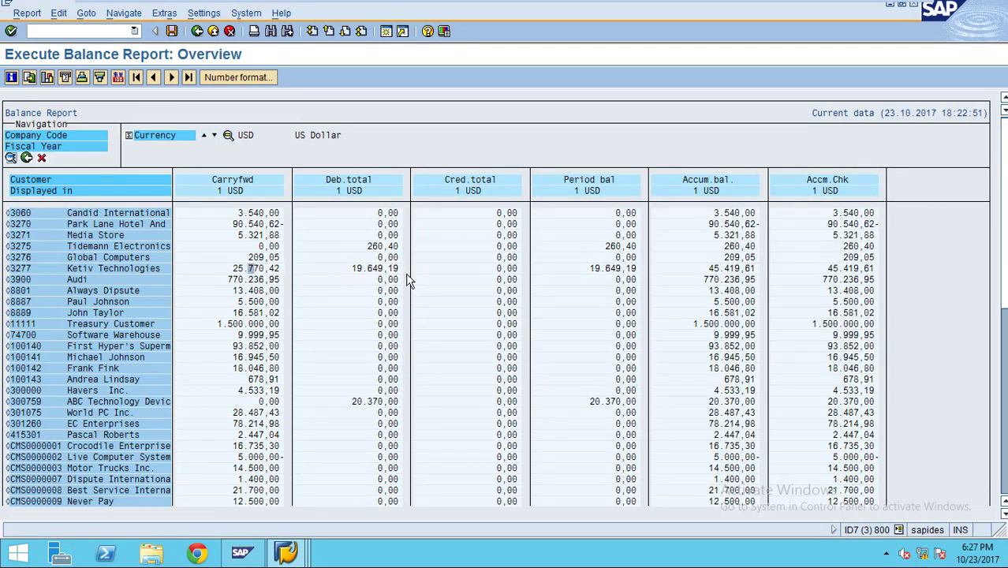
# Compare the 19.649,19 2010 subtotal with the report, then drill into 3277's 25.770,42 carryforward
pyautogui.hotkey('alt', 'Tab')
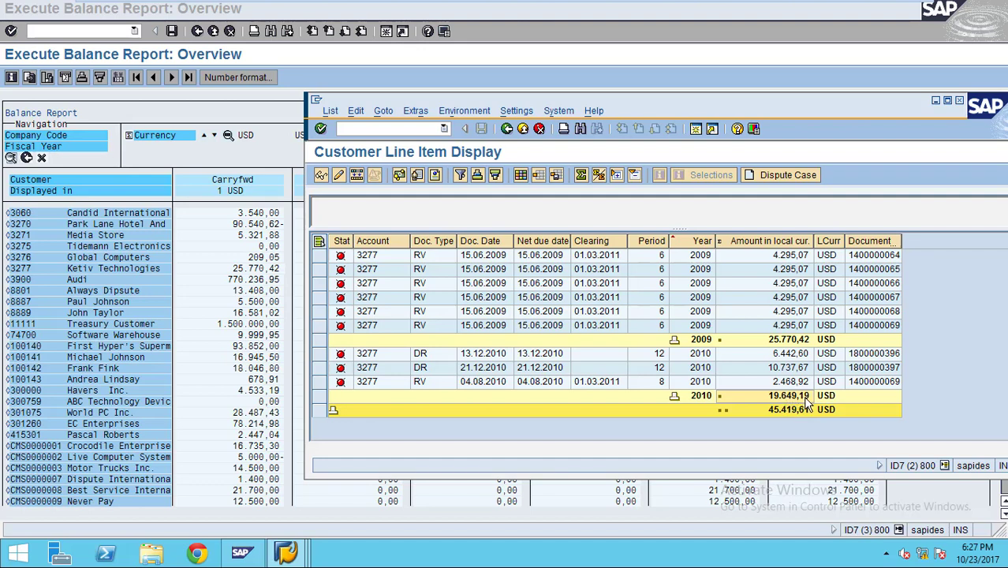
pyautogui.hotkey('alt', 'Tab')
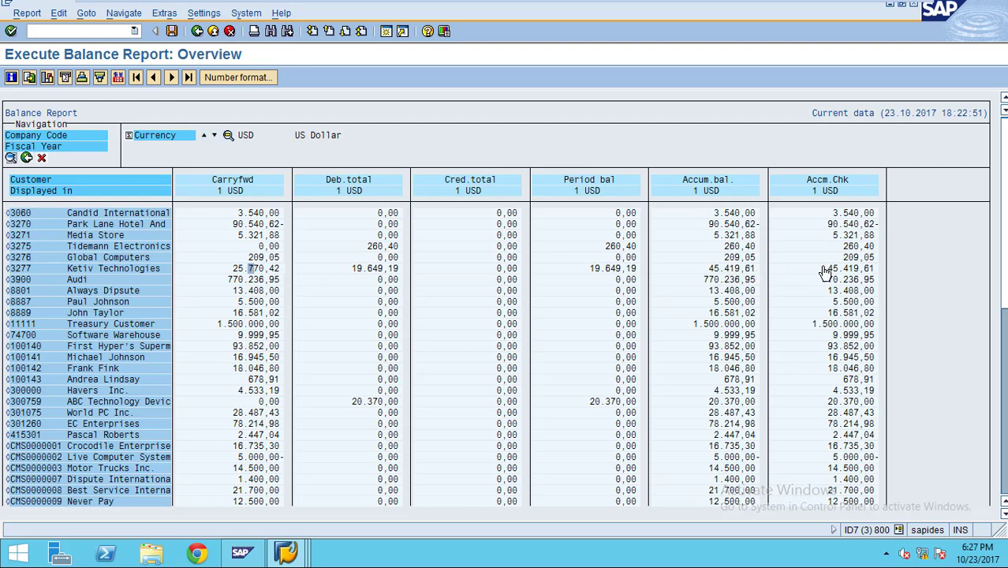
pyautogui.hotkey('alt', 'Tab')
pyautogui.click(786, 409)
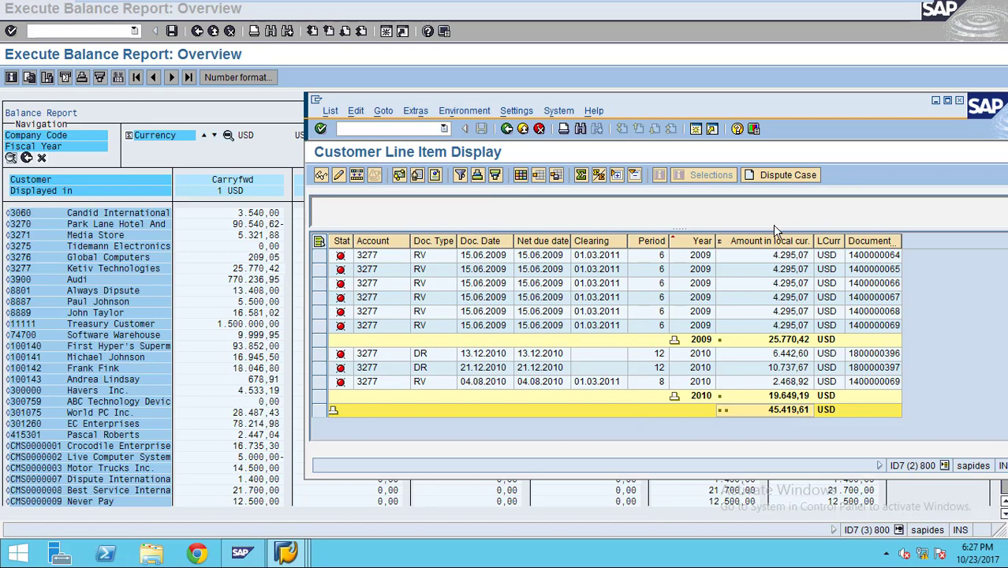
pyautogui.click(256, 291)
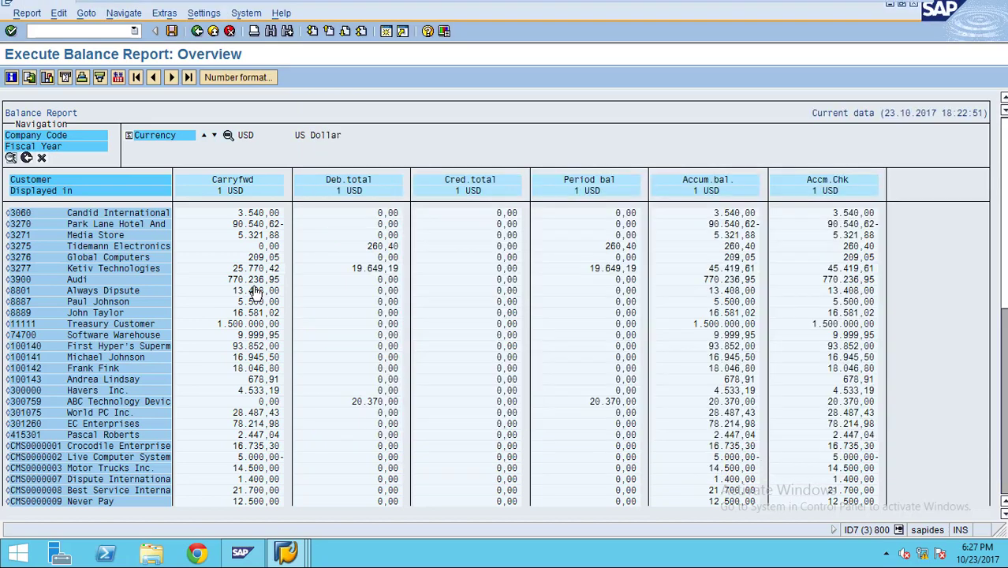
pyautogui.doubleClick(235, 269)
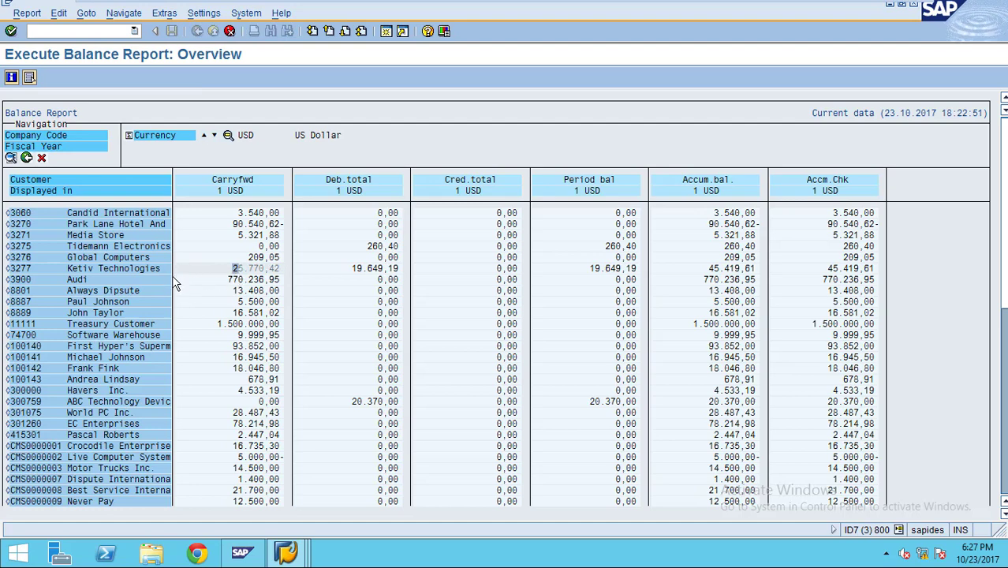
# List the six 2009 line items behind 3277's 25.770,42 carryforward and compare them with the FBL5N display
pyautogui.click(162, 14)
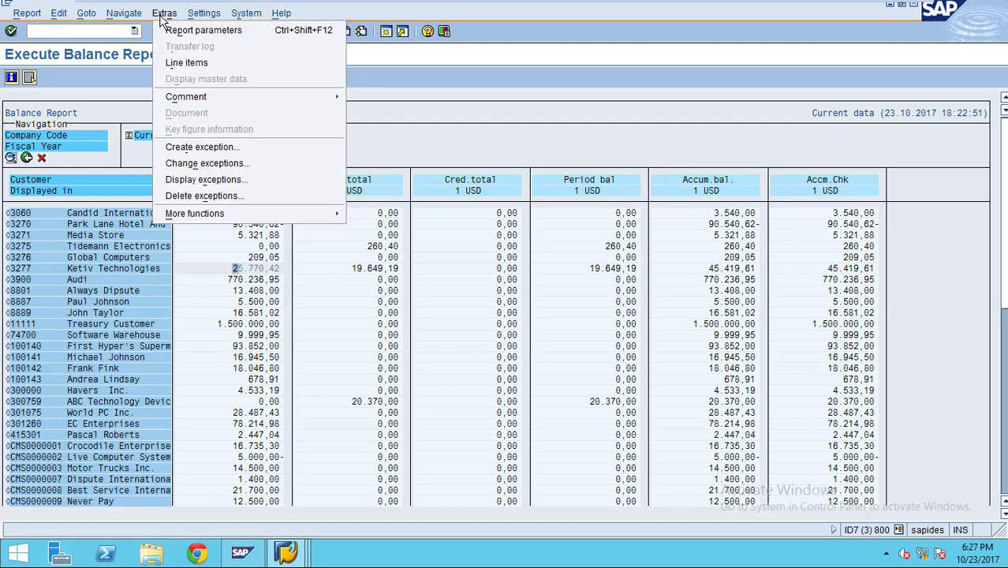
pyautogui.click(176, 63)
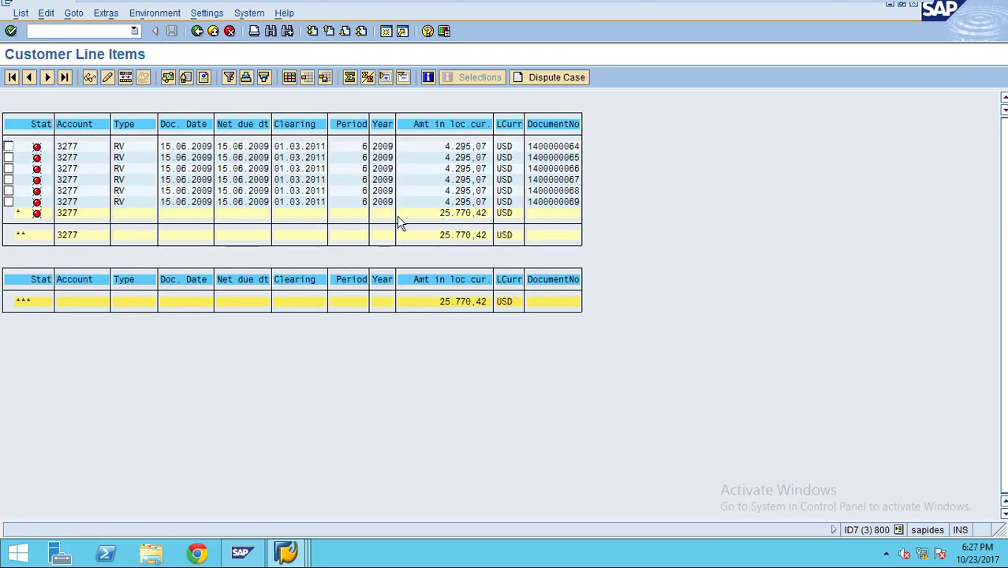
pyautogui.doubleClick(389, 214)
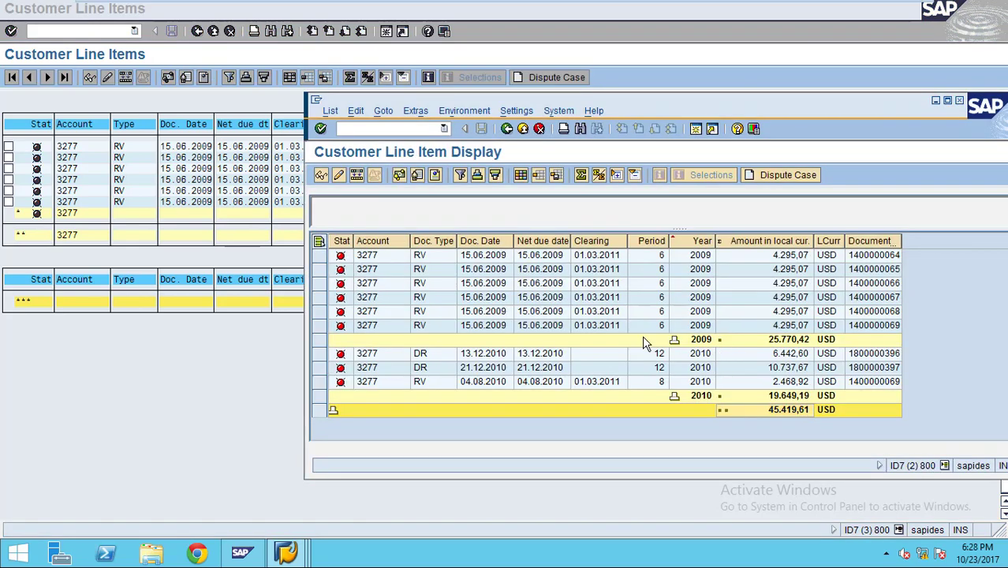
pyautogui.moveTo(631, 99); pyautogui.dragTo(769, 193)
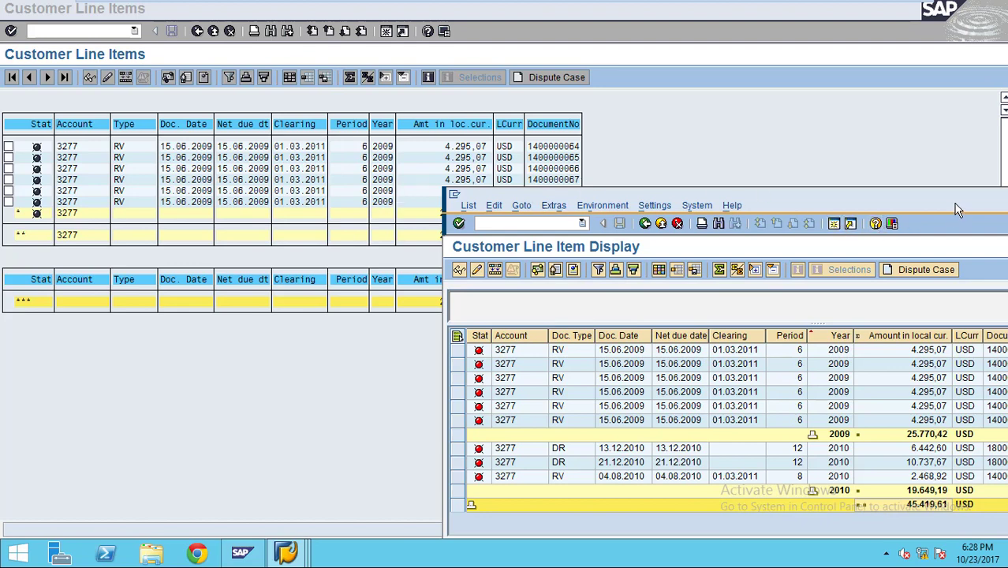
pyautogui.moveTo(956, 210); pyautogui.dragTo(764, 231)
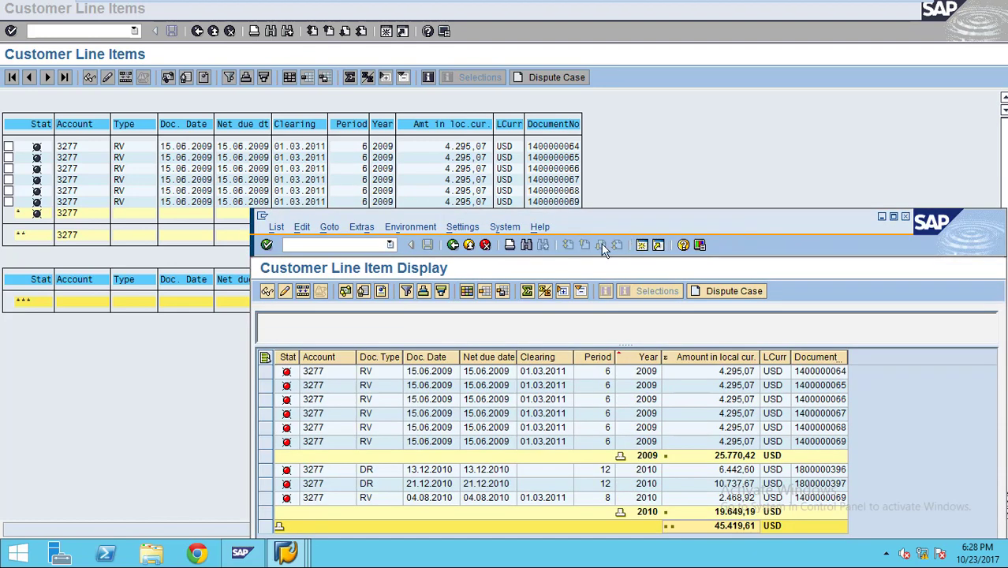
pyautogui.click(229, 346)
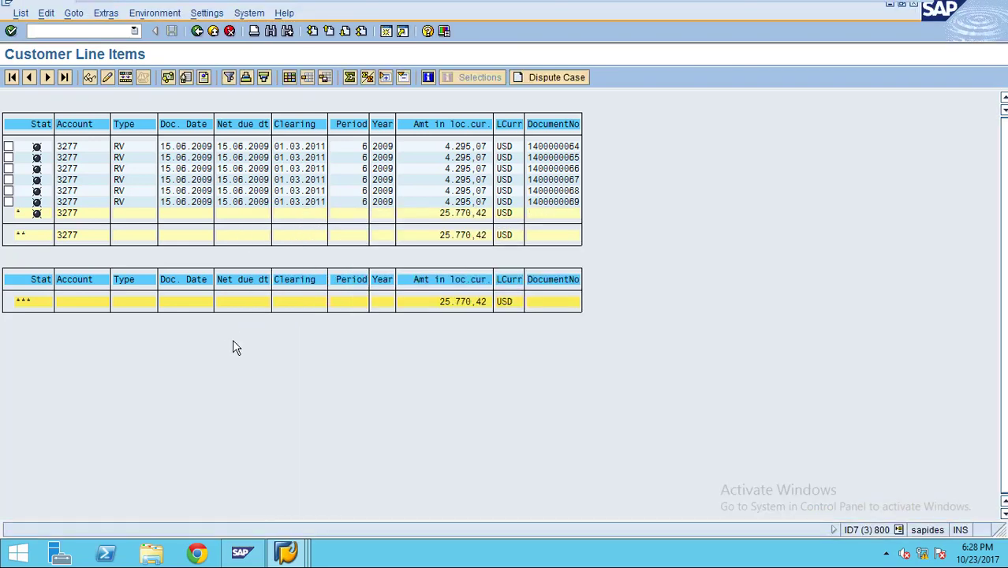
# Back on the overview, list the line items behind 3277's 19.649,19 debit total
pyautogui.click(197, 31)
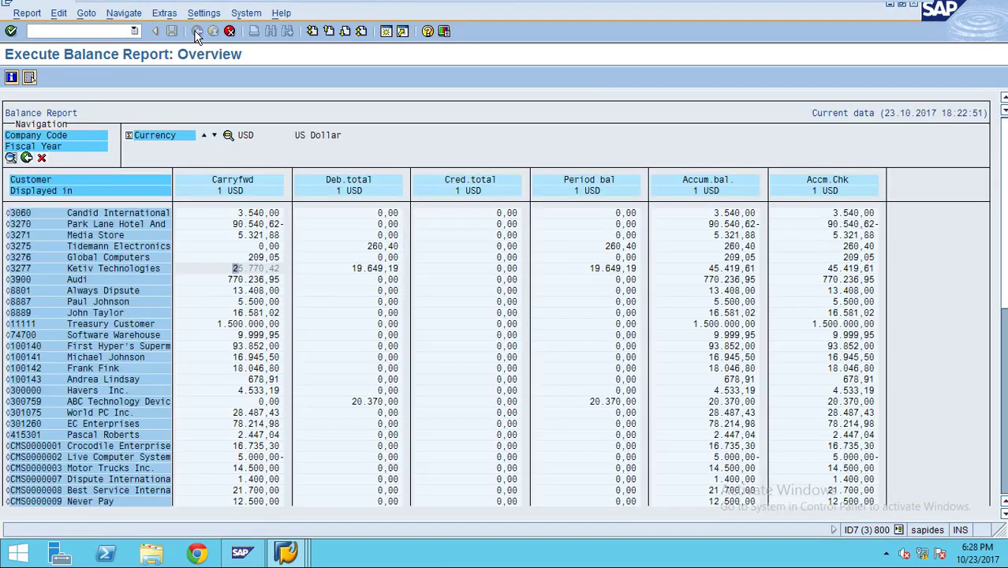
pyautogui.click(359, 269)
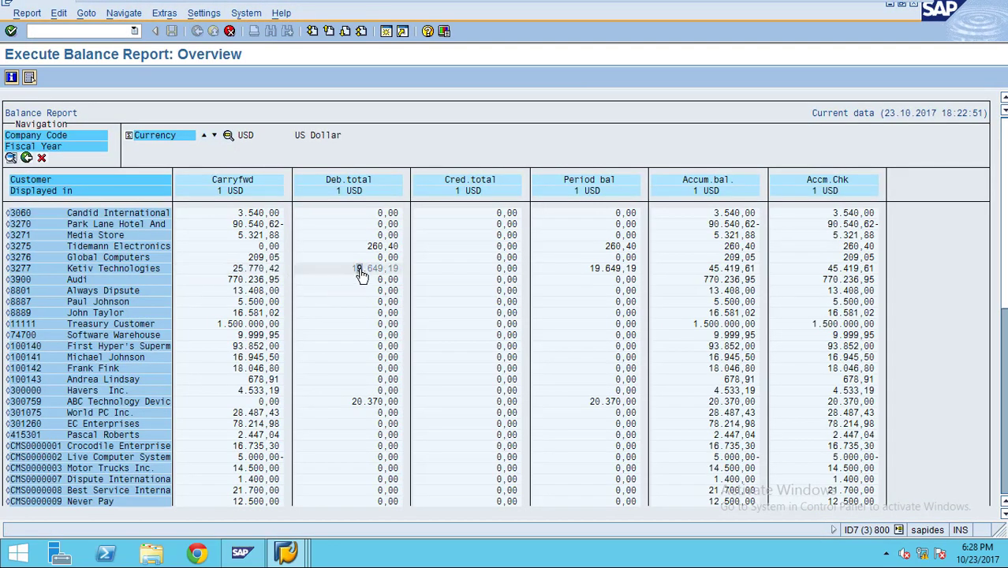
pyautogui.click(165, 14)
pyautogui.click(187, 65)
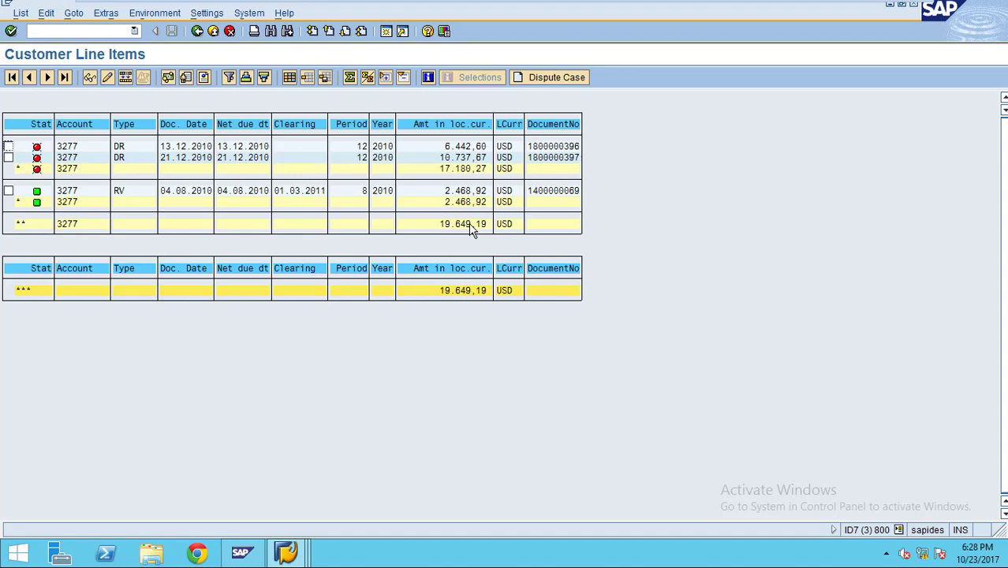
# Compare them with the full line item display and point out the 2010 year of the RV item
pyautogui.doubleClick(456, 232)
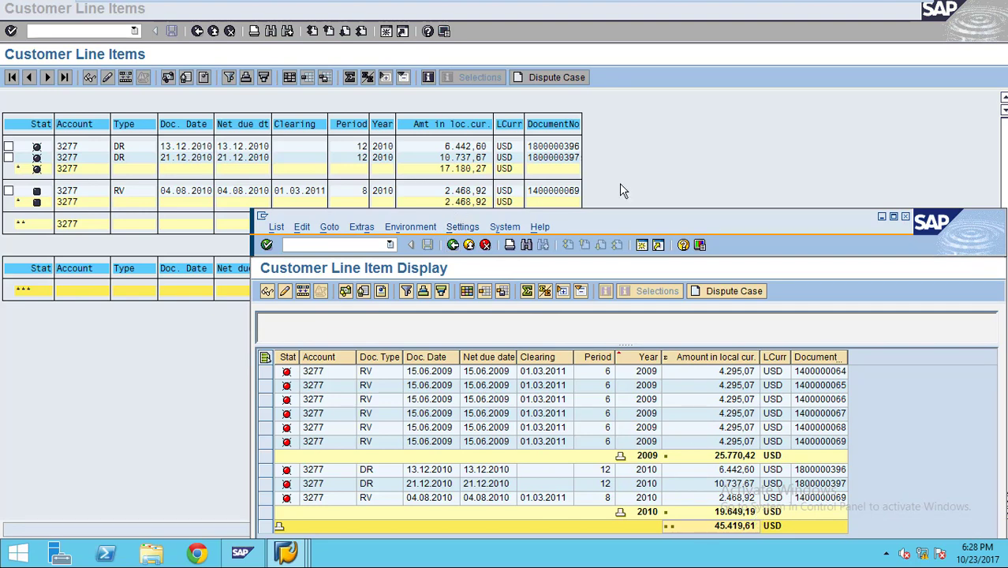
pyautogui.click(694, 168)
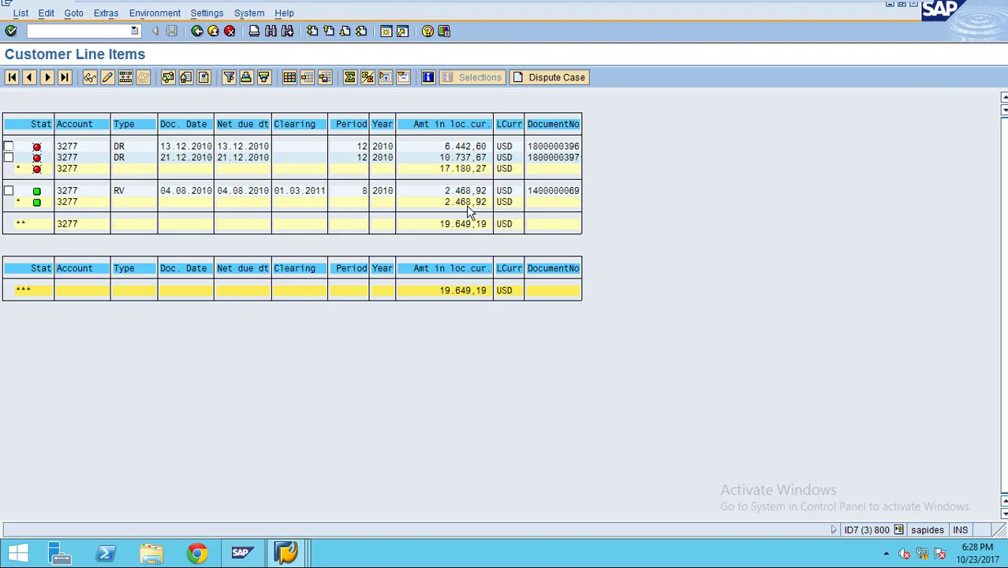
pyautogui.click(385, 195)
pyautogui.click(379, 192)
# List all nine line items behind 3277's 45.419,61 accumulated balance, then go back to the overview
pyautogui.click(197, 30)
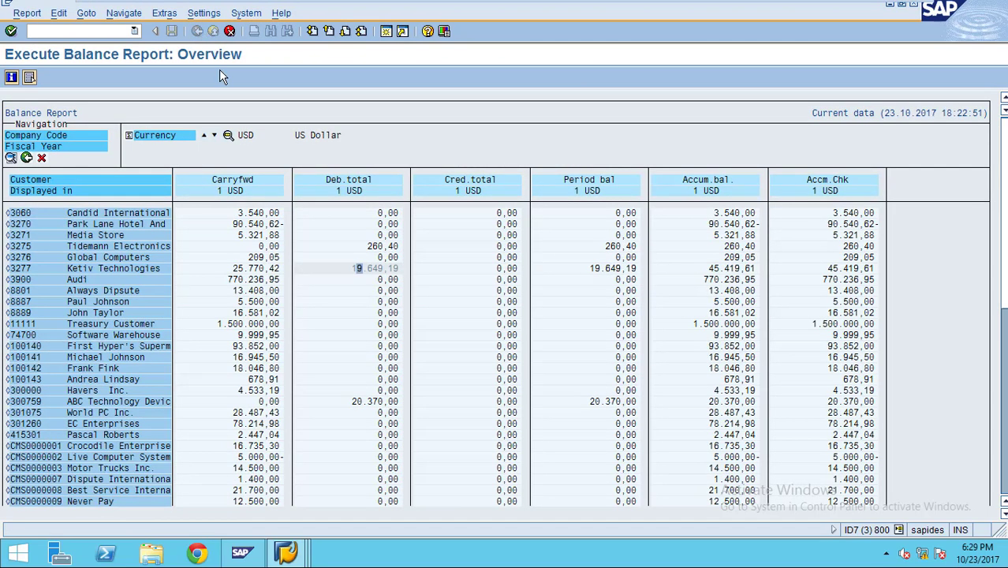
pyautogui.click(725, 268)
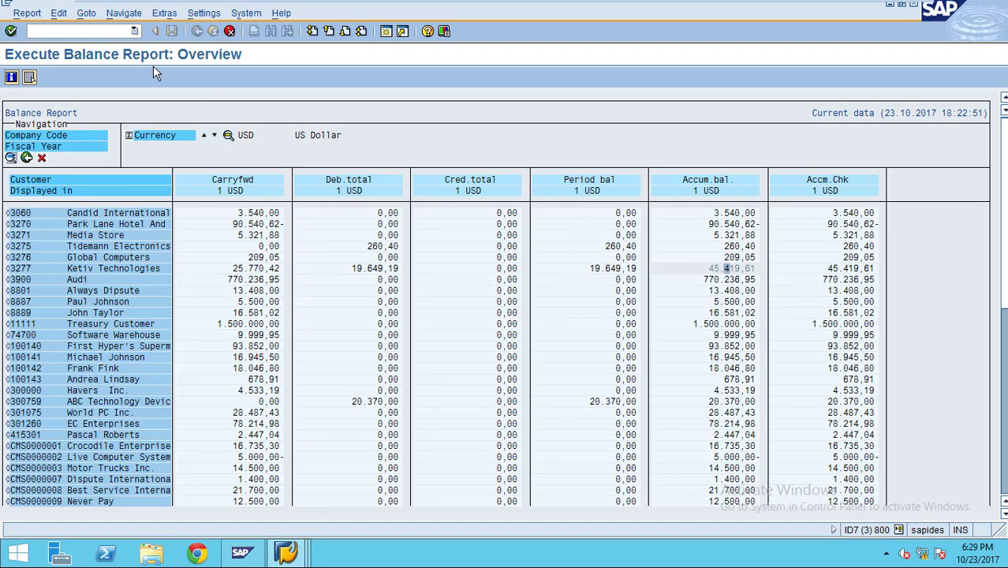
pyautogui.click(164, 13)
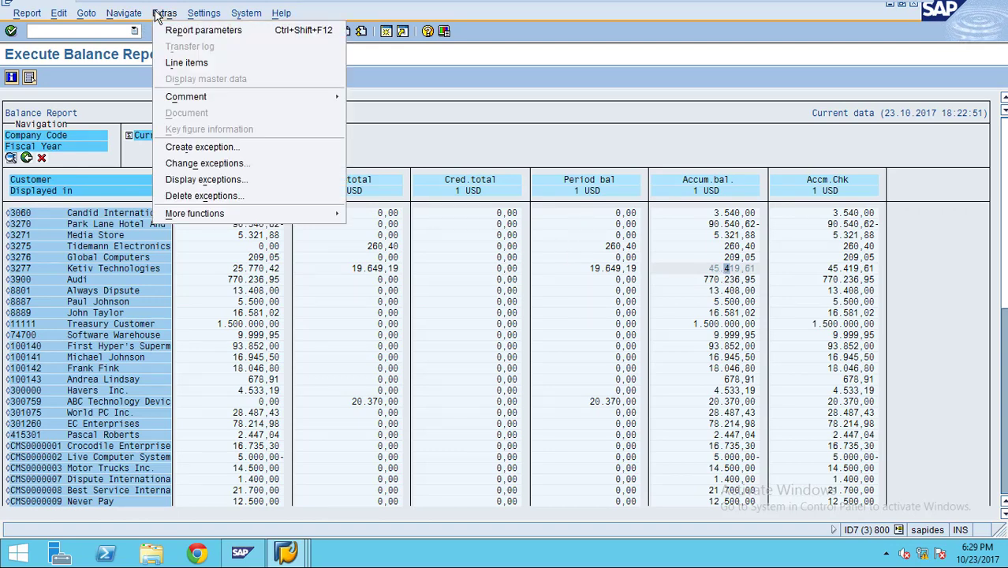
pyautogui.click(177, 61)
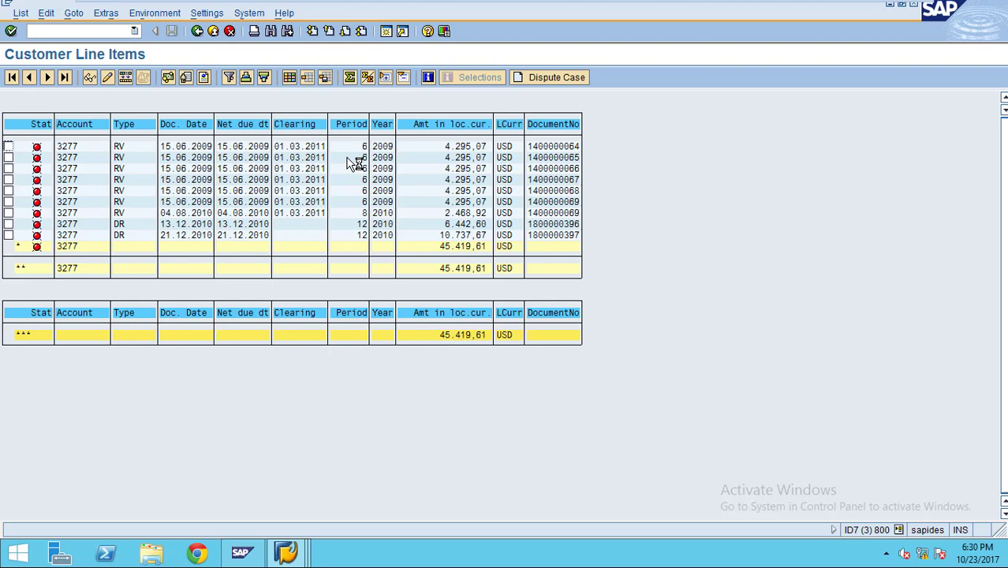
pyautogui.click(197, 30)
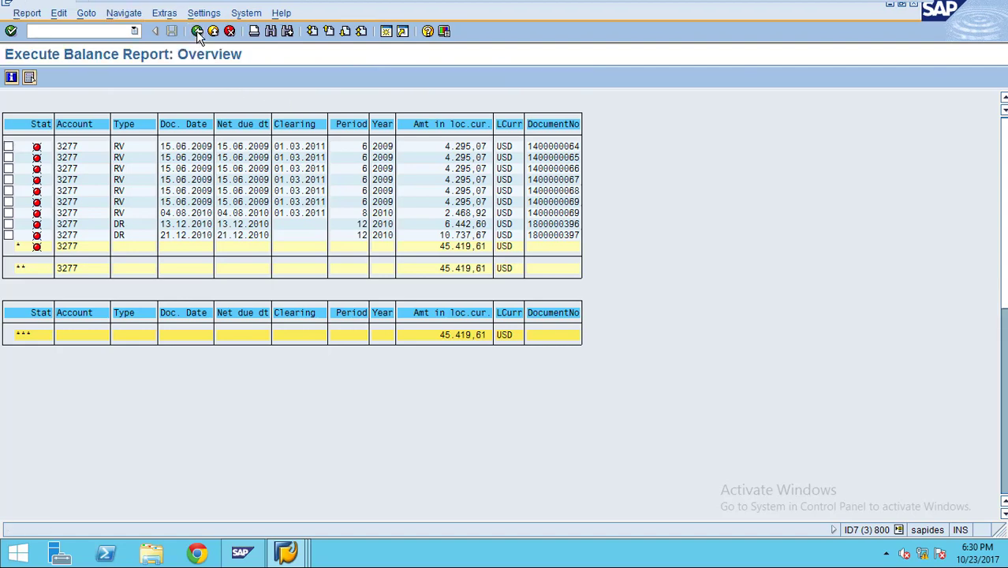